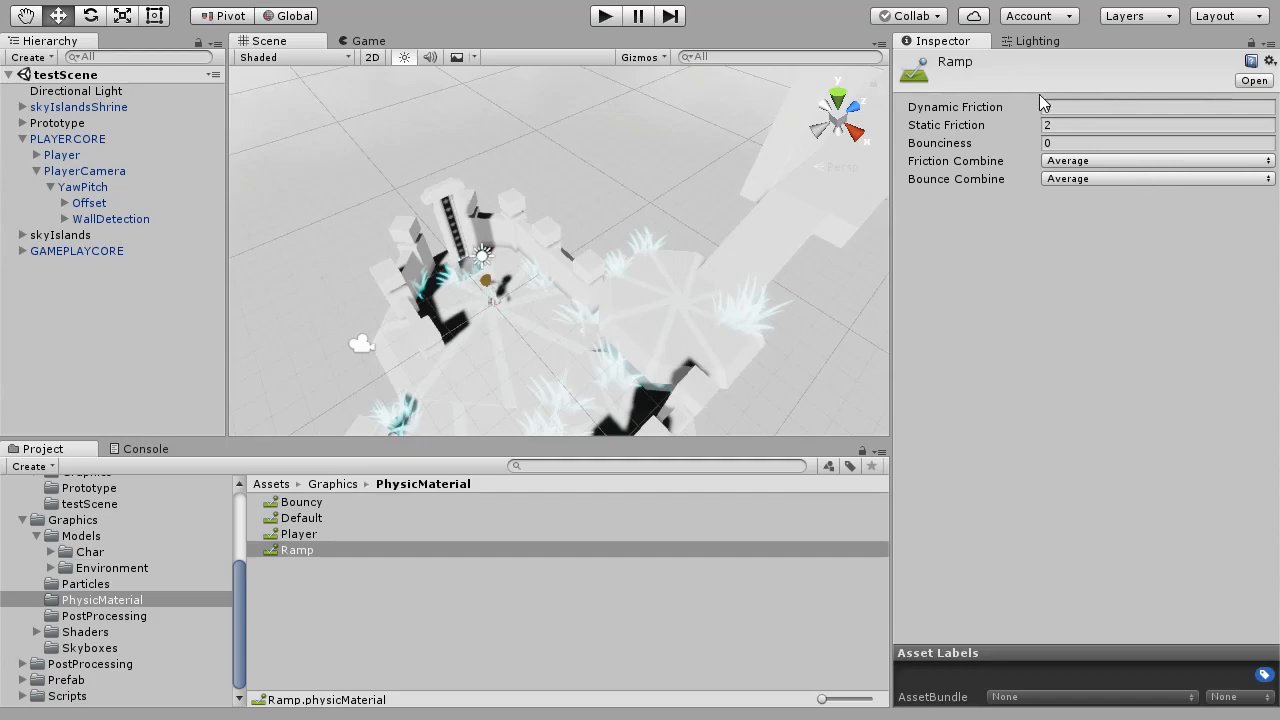
# Select the Player object in the scene and review its Capsule Collider, Rigidbody and Character Movement settings.
pyautogui.moveTo(664, 216)
pyautogui.mouseDown(button='right')
pyautogui.moveTo(637, 260)
pyautogui.moveTo(548, 284)
pyautogui.moveTo(594, 286)
pyautogui.moveTo(654, 238)
pyautogui.mouseUp(button='right')
pyautogui.press('w')
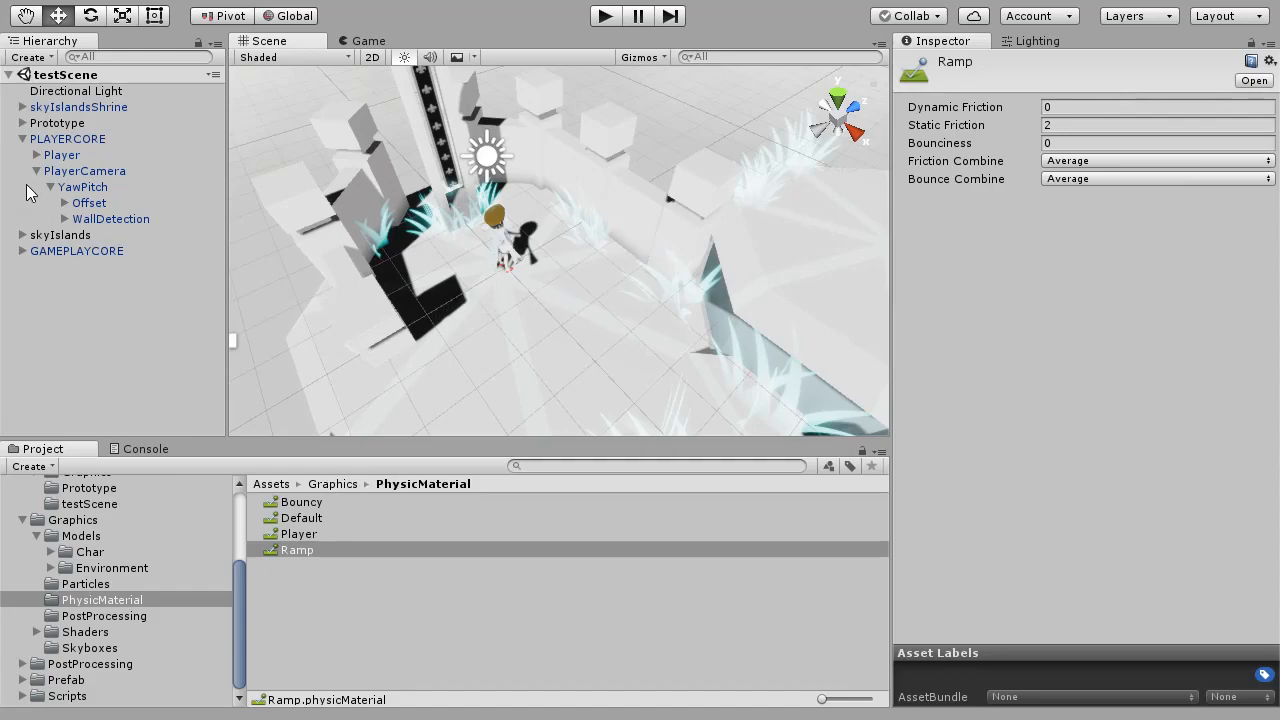
pyautogui.click(60, 155)
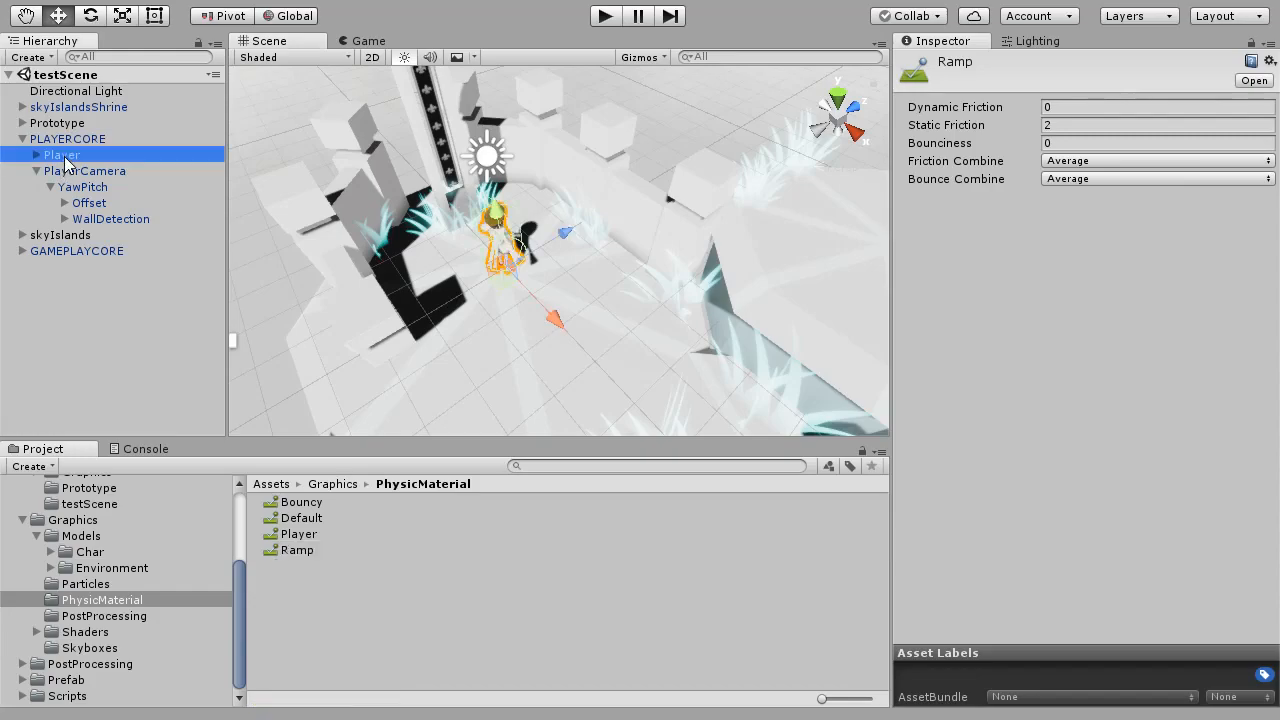
pyautogui.keyDown('alt'); pyautogui.moveTo(488, 305); pyautogui.dragTo(643, 254); pyautogui.keyUp('alt')
pyautogui.scroll(5, 485, 245)
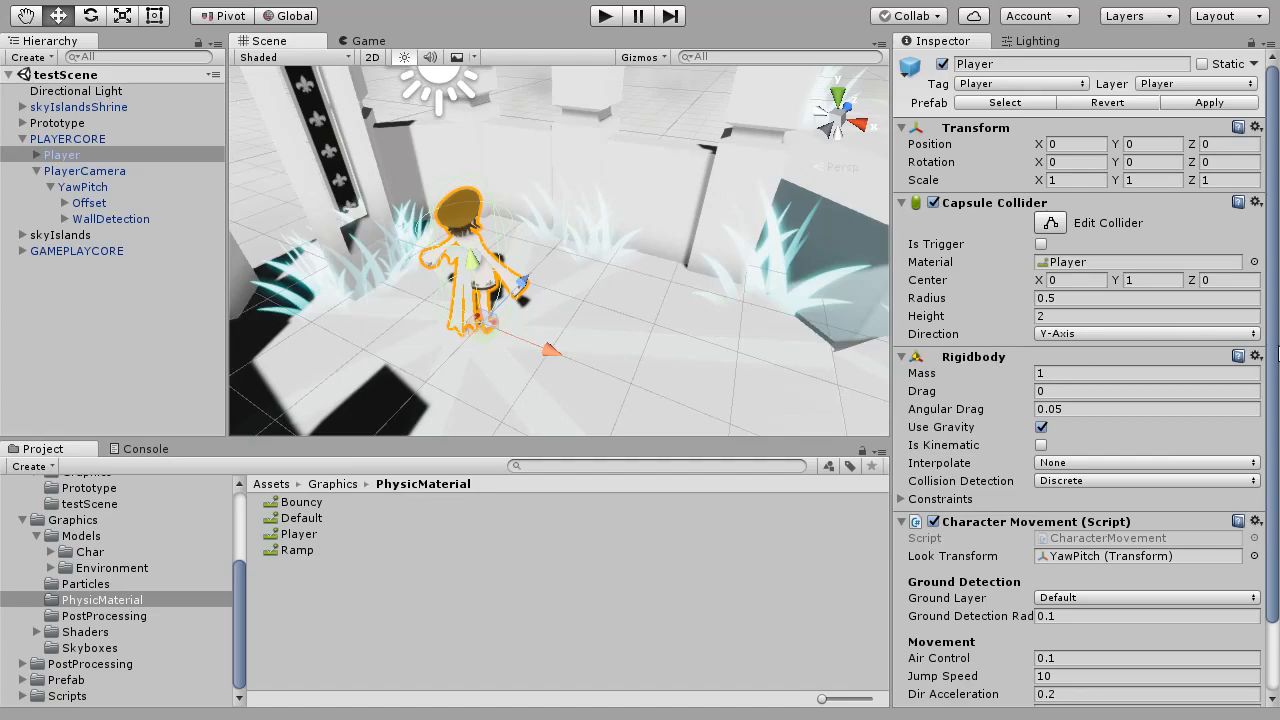
pyautogui.scroll(-3, 1110, 440)
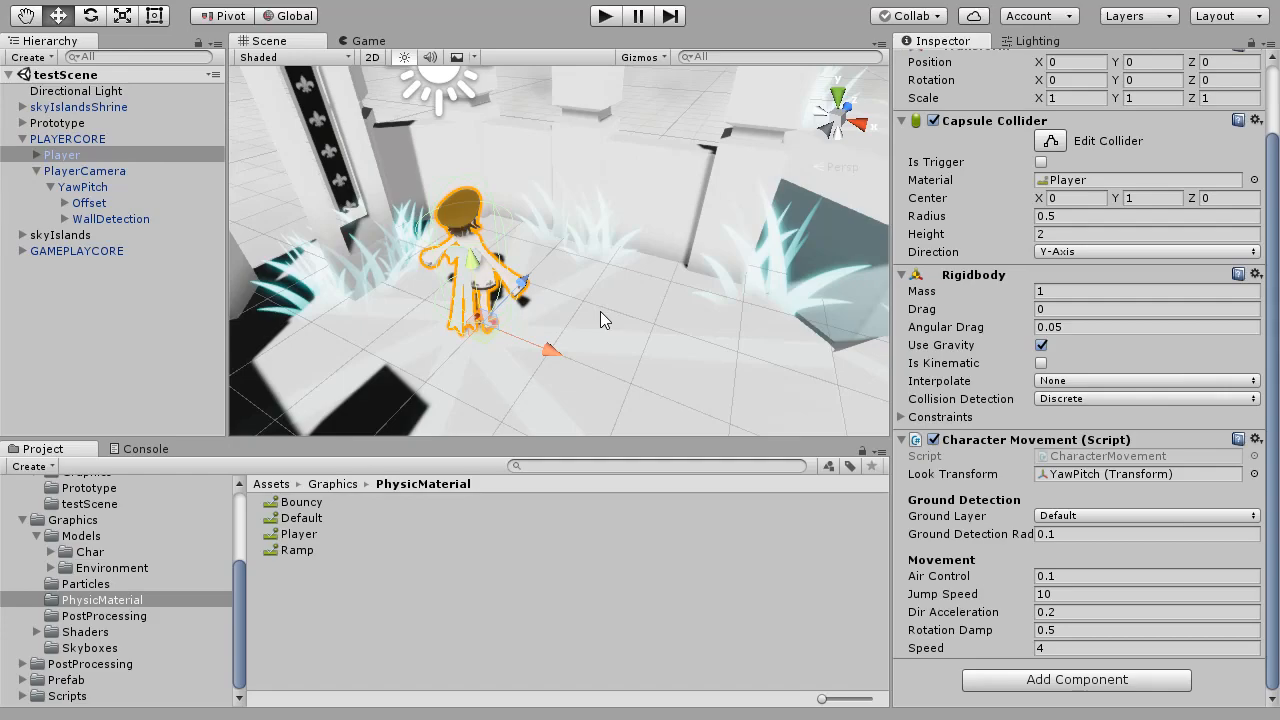
# Examine the friction and bounce settings of the Default and Player physic materials.
pyautogui.moveTo(600, 319); pyautogui.dragTo(659, 358, button='right')
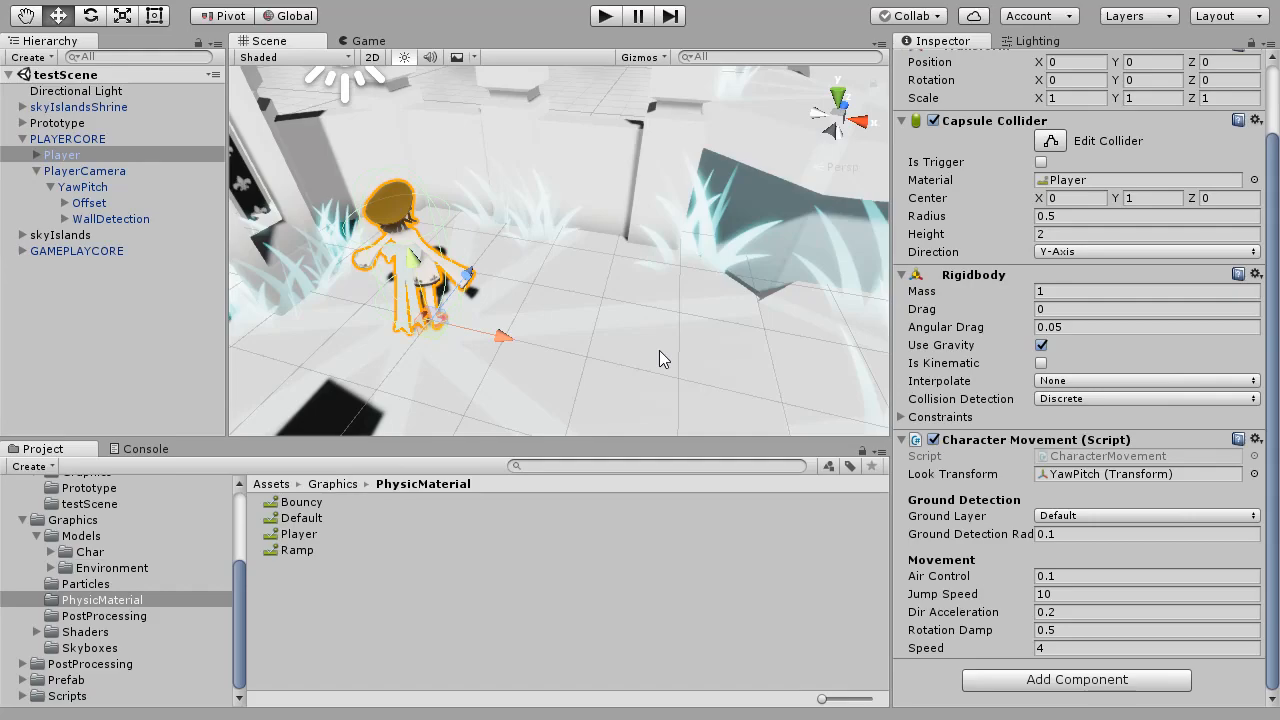
pyautogui.moveTo(658, 349)
pyautogui.mouseDown(button='right')
pyautogui.moveTo(637, 349)
pyautogui.moveTo(680, 346)
pyautogui.mouseUp(button='right')
pyautogui.press('s')
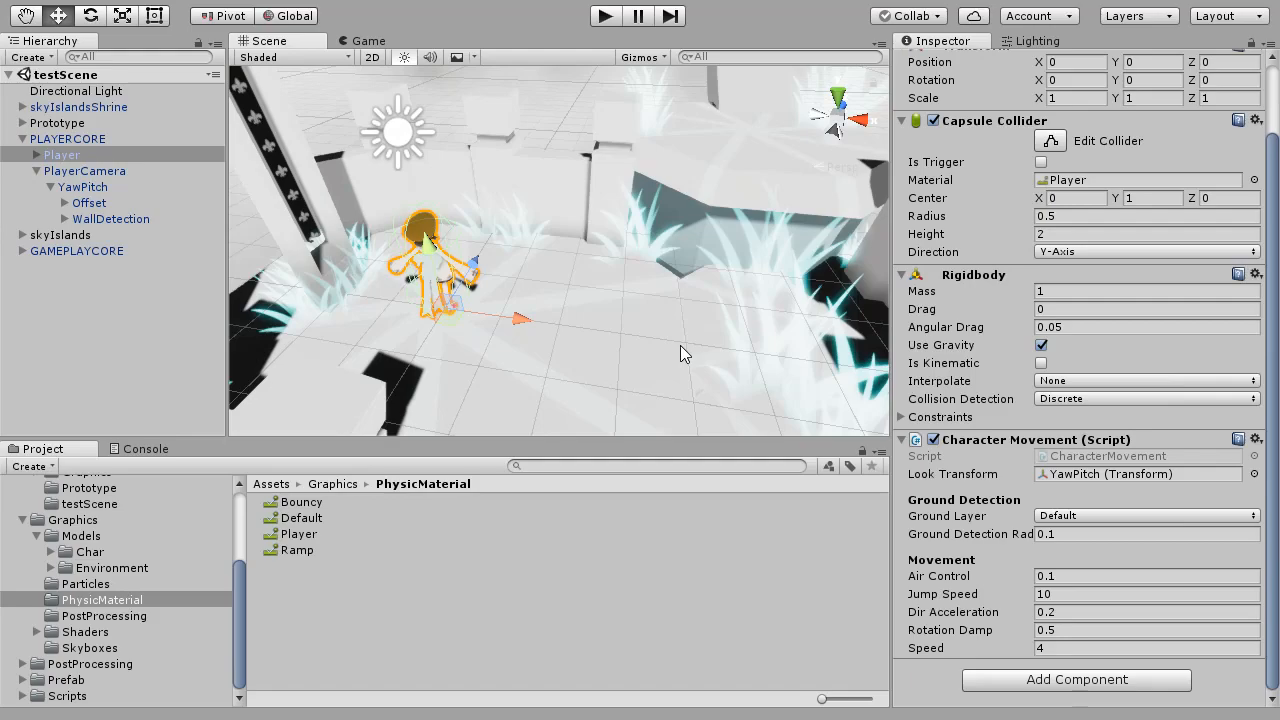
pyautogui.click(316, 521)
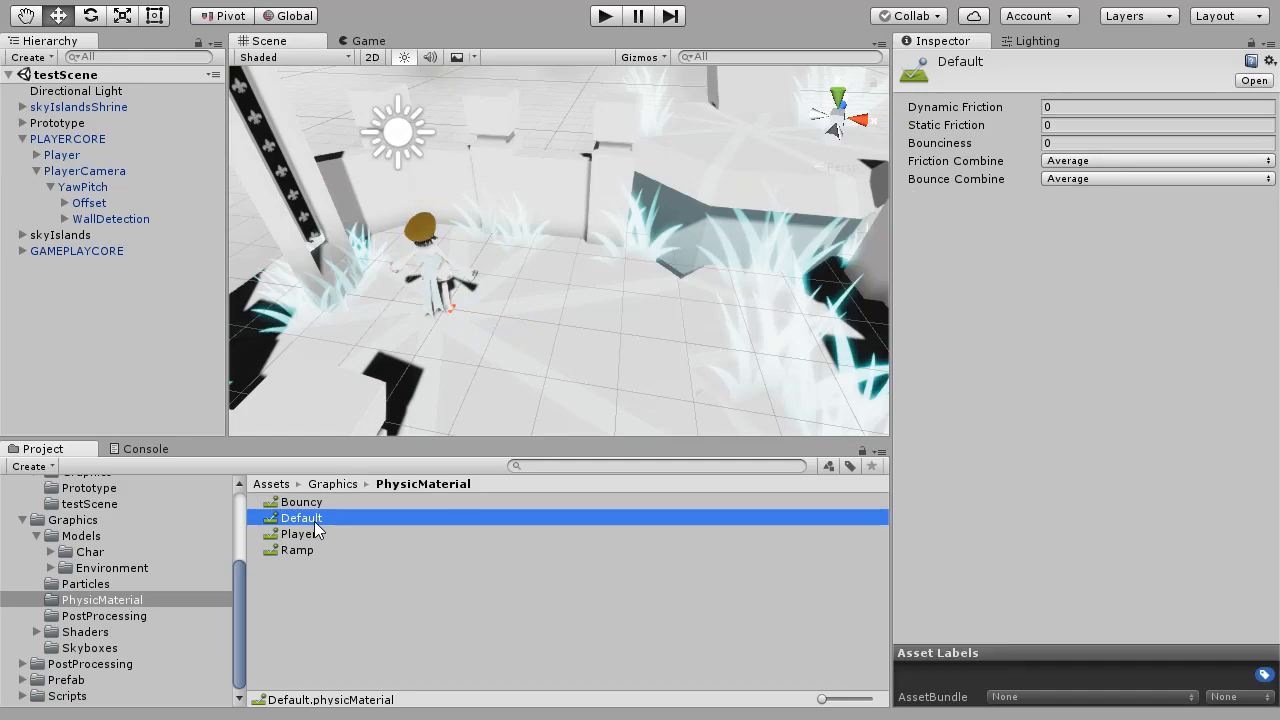
pyautogui.click(314, 534)
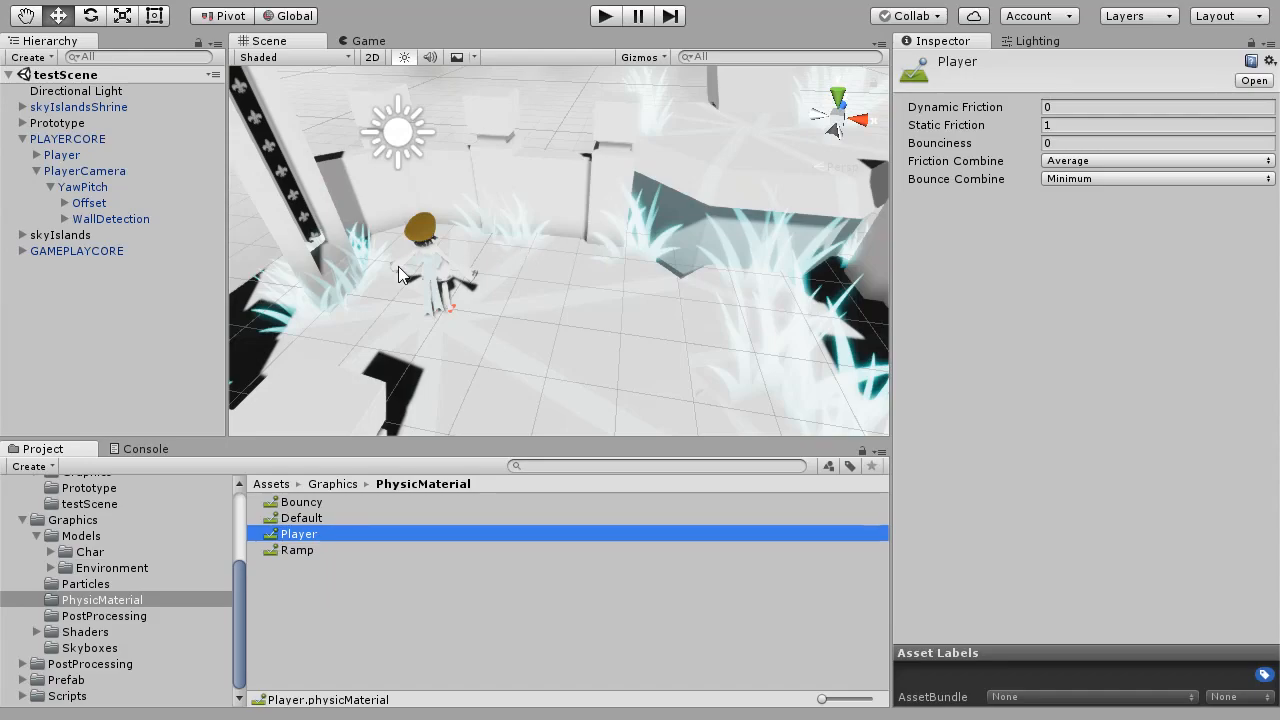
# Run the game and test the character's movement against the tall wall beside the bridge.
pyautogui.click(603, 17)
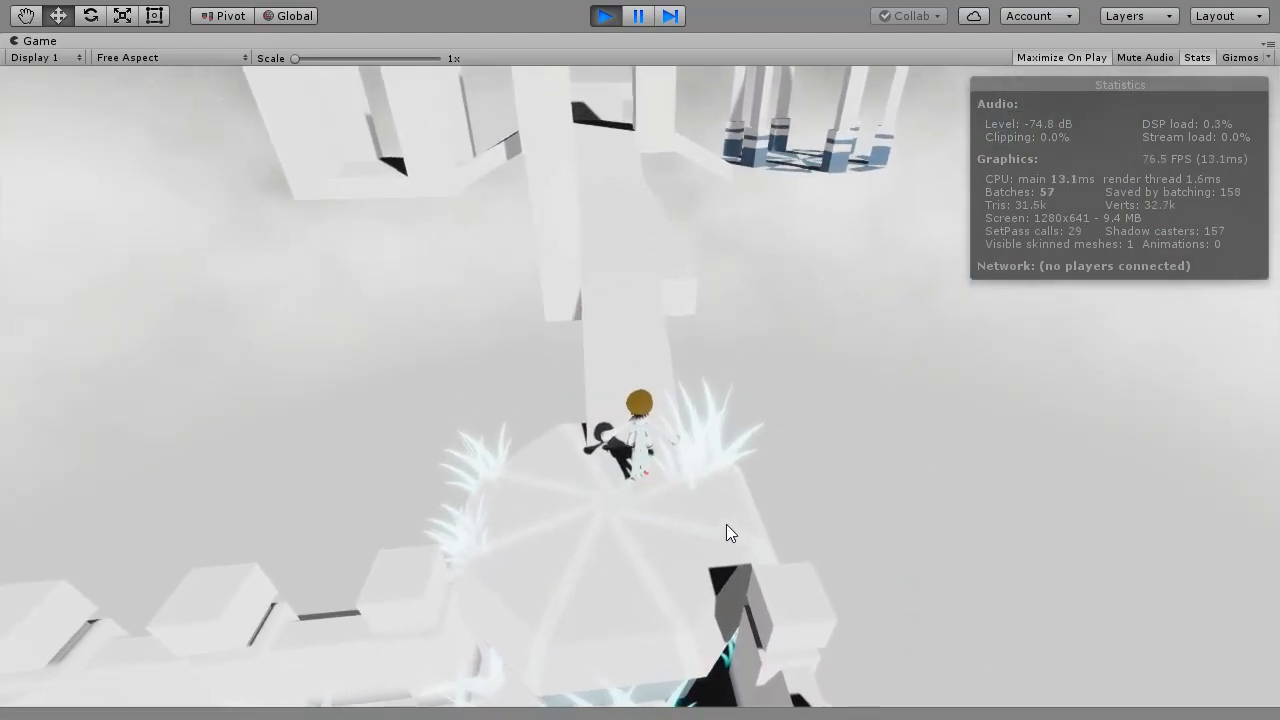
pyautogui.press('w')
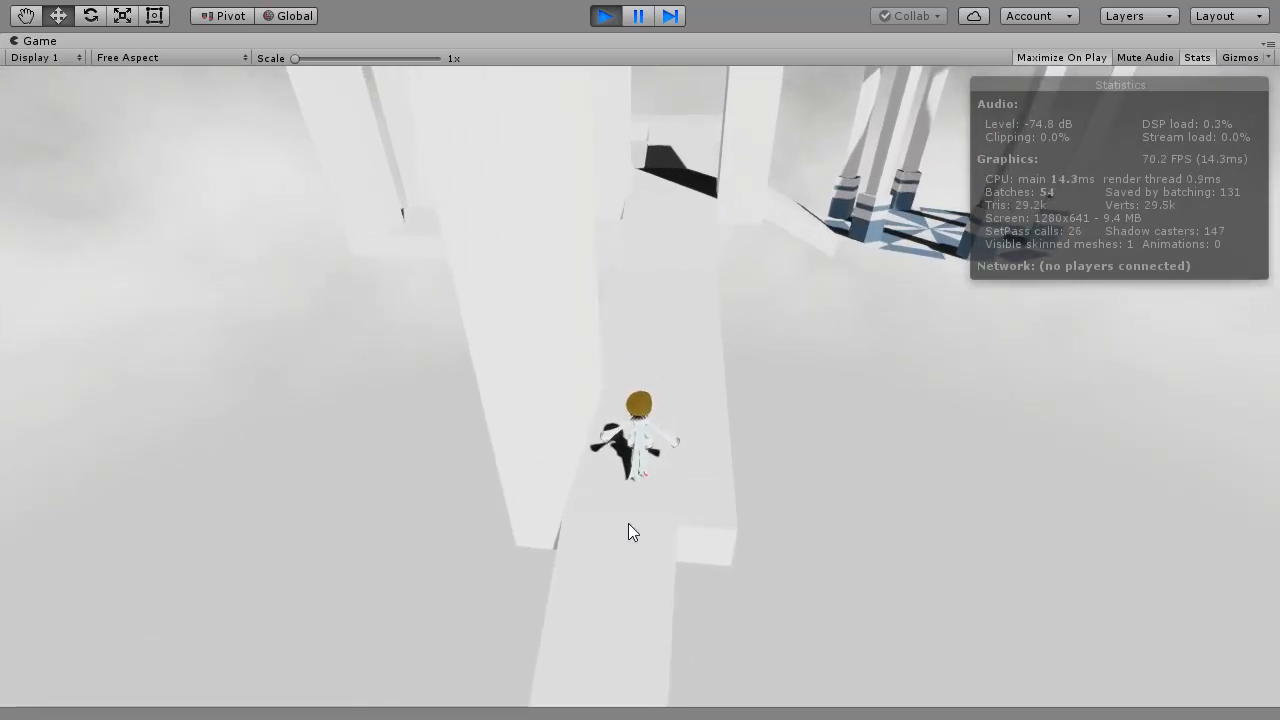
pyautogui.press('w')
pyautogui.press('s')
pyautogui.press('w')
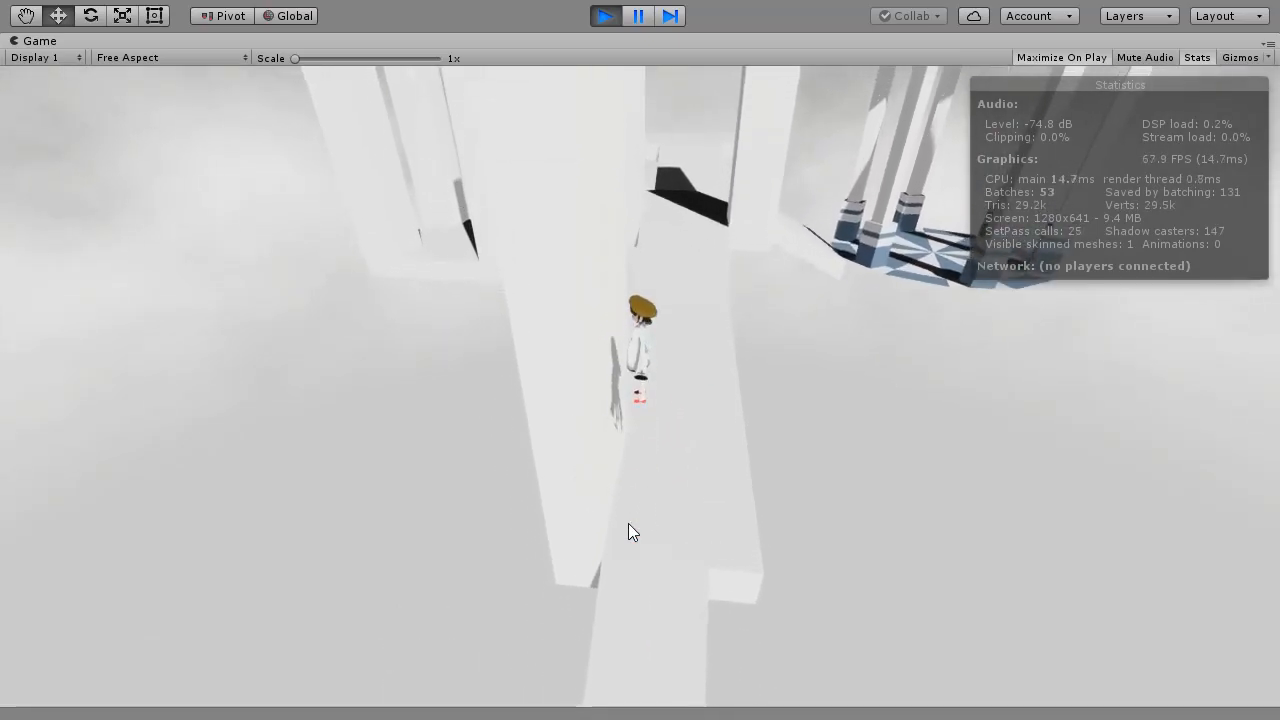
pyautogui.press('s')
pyautogui.press('w')
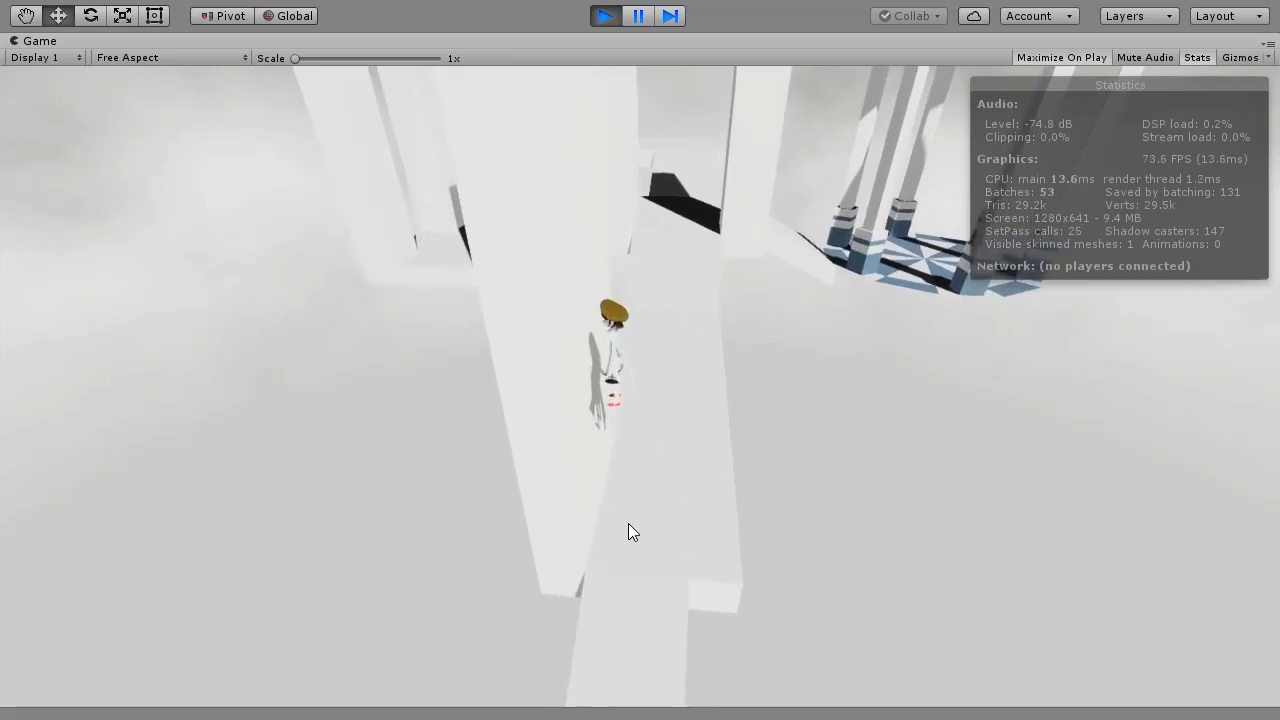
pyautogui.press('s')
pyautogui.press('w')
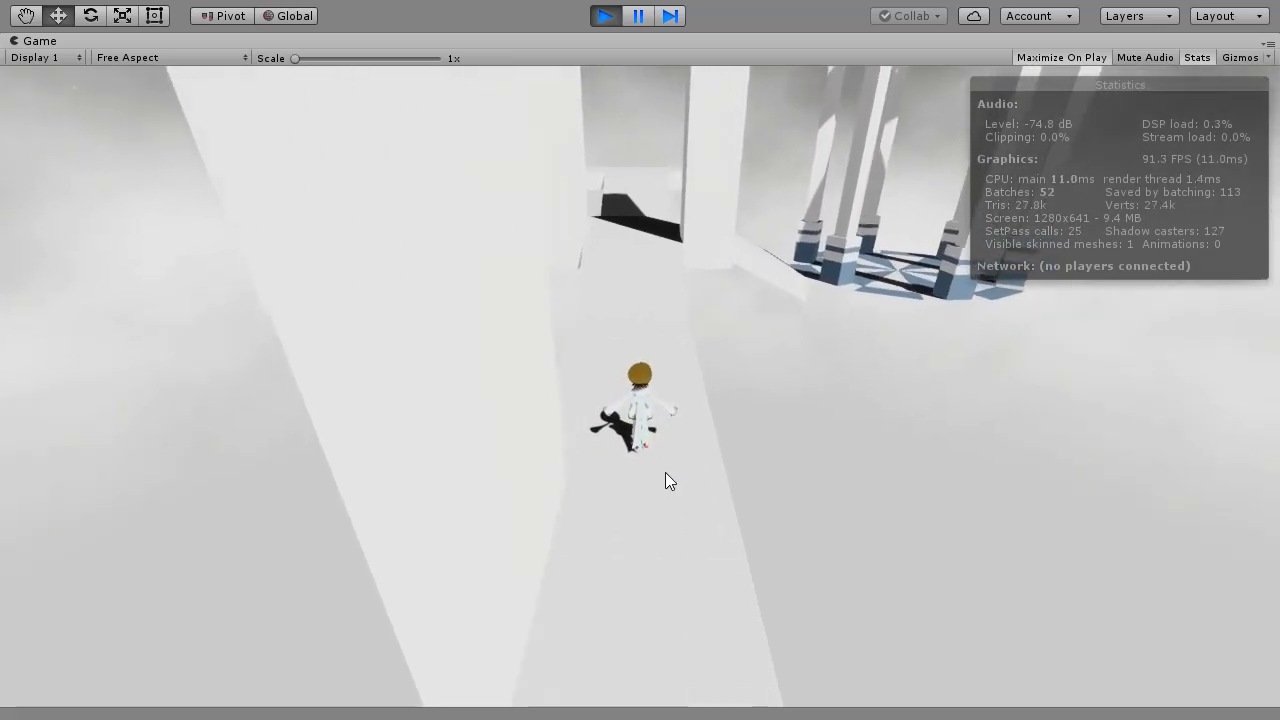
# Move the character to the gateway and repeatedly test jumping against the pillar nearest the blue-floored pavilion.
pyautogui.press('w')
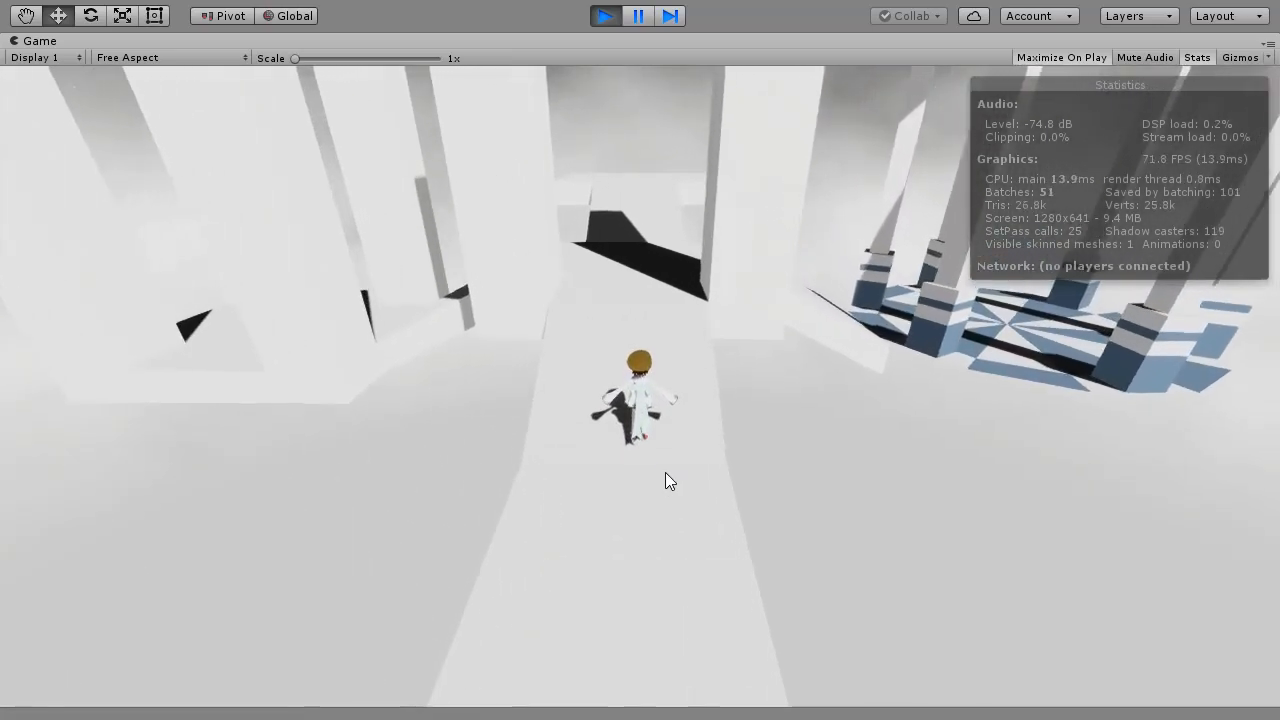
pyautogui.press('d')
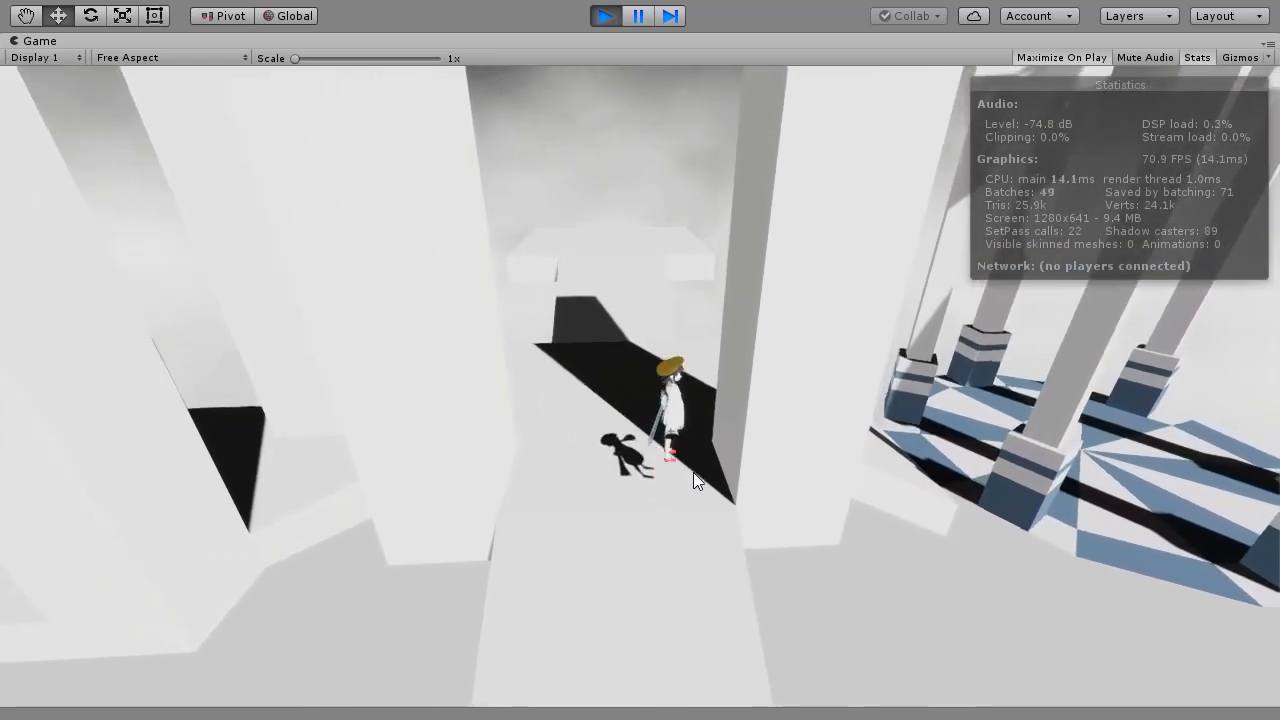
pyautogui.press('space')
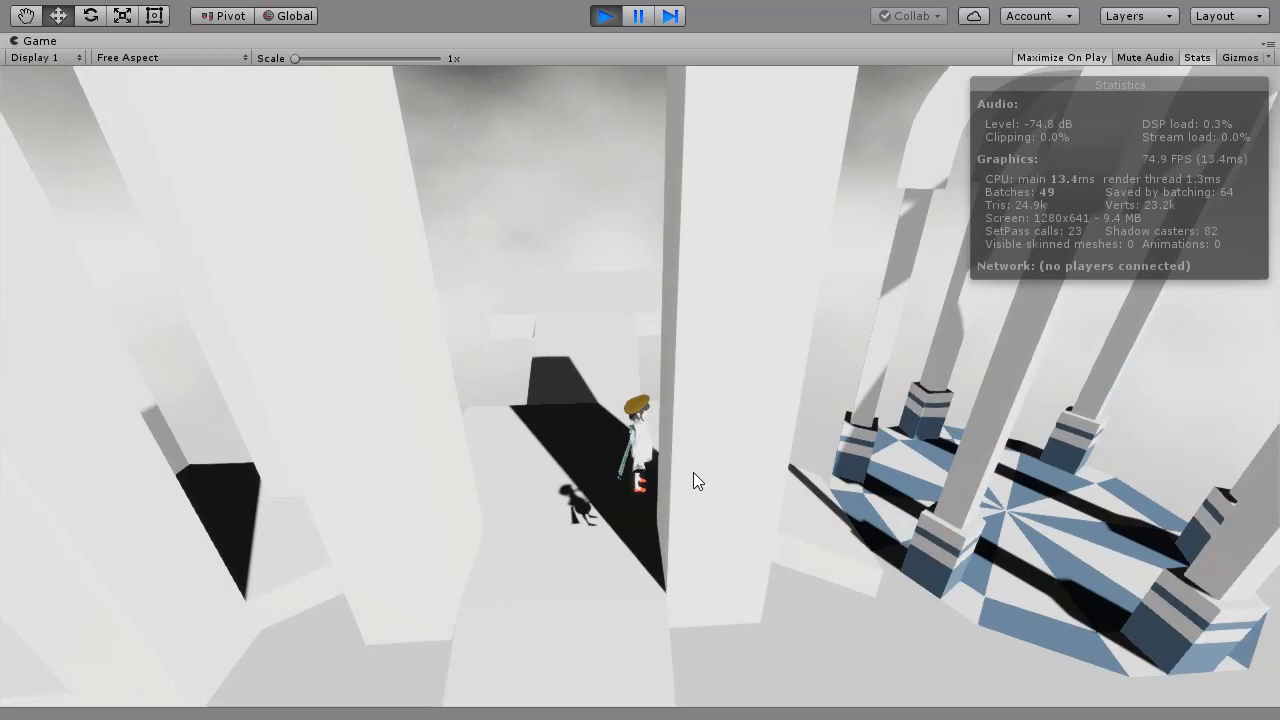
pyautogui.press('a')
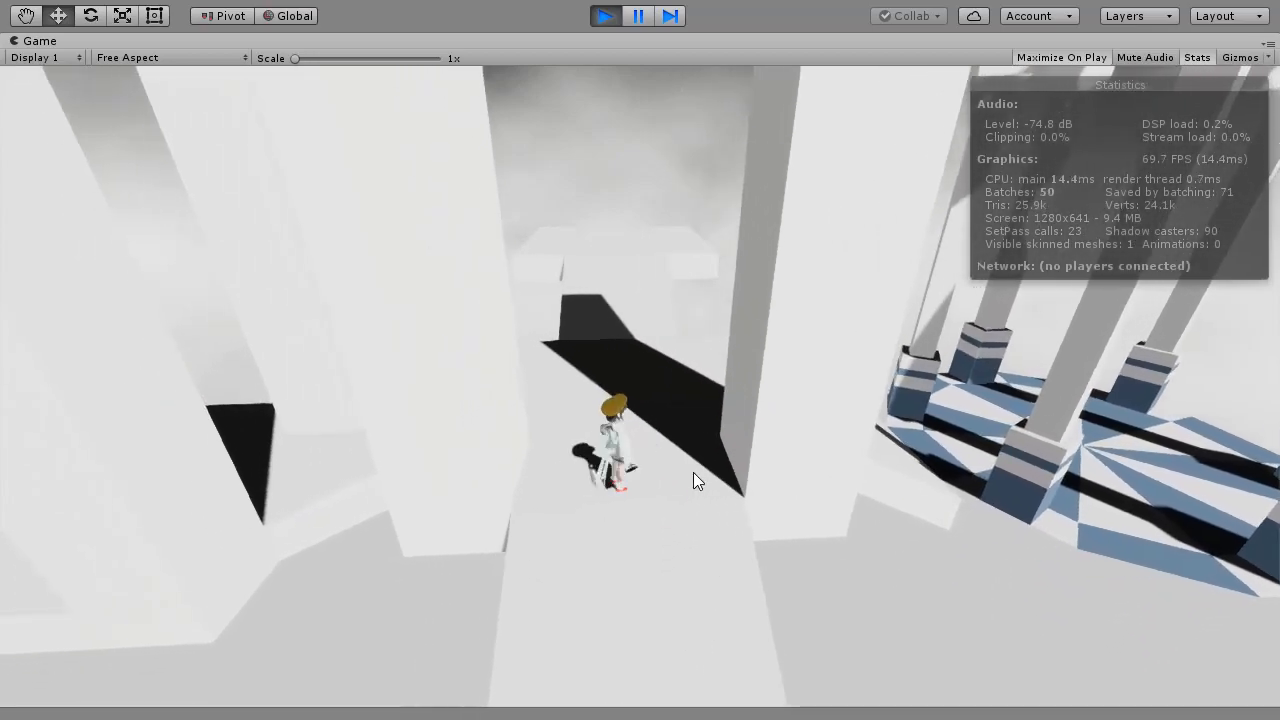
pyautogui.press('d')
pyautogui.press('space')
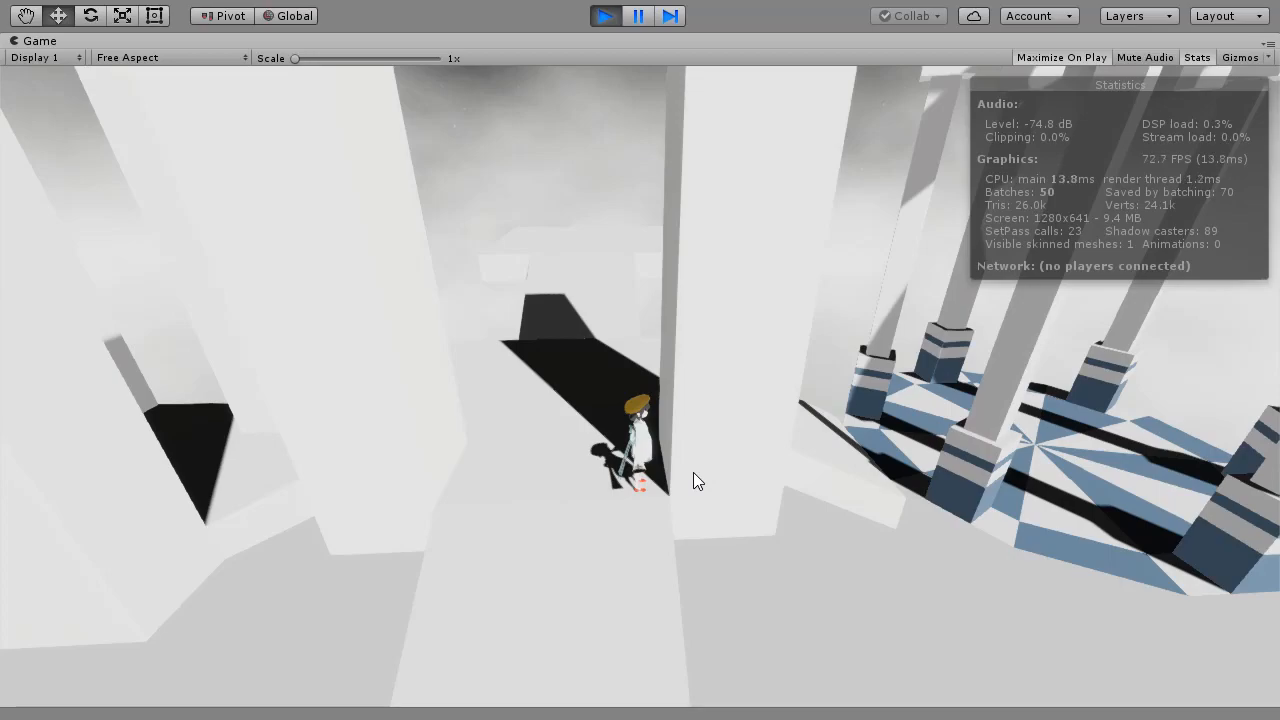
pyautogui.press('a')
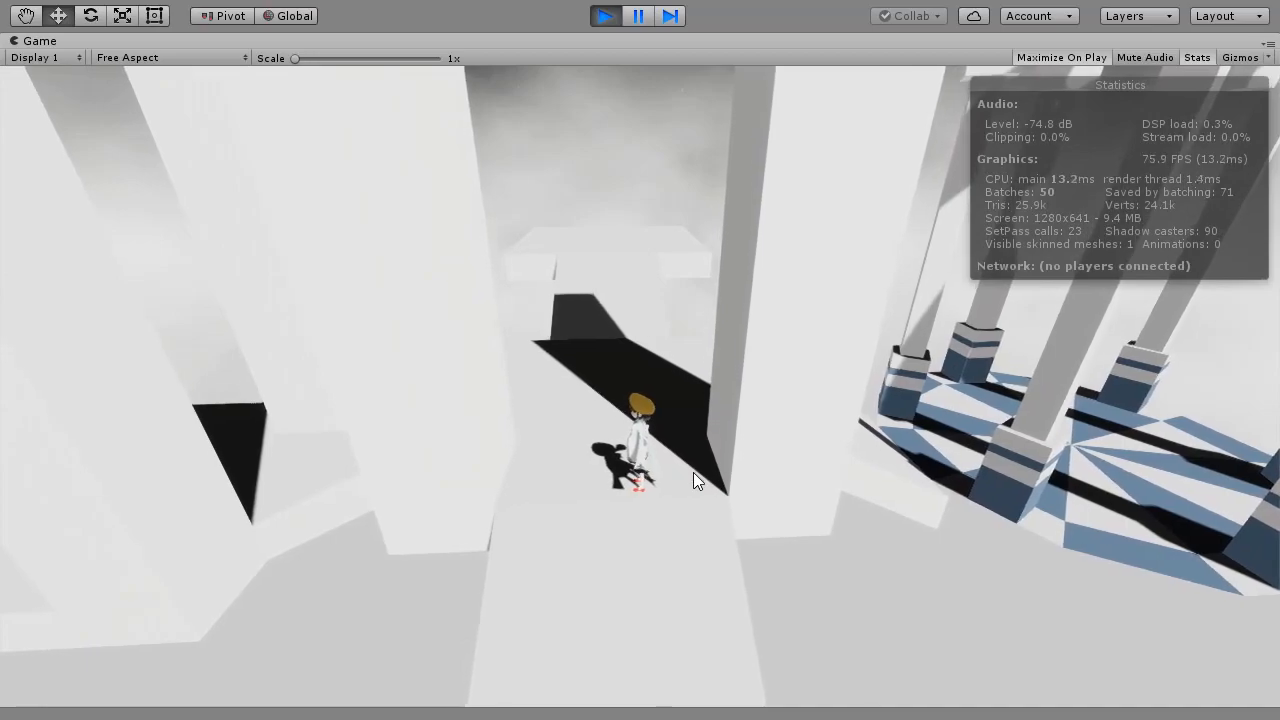
pyautogui.press('d')
pyautogui.press('space')
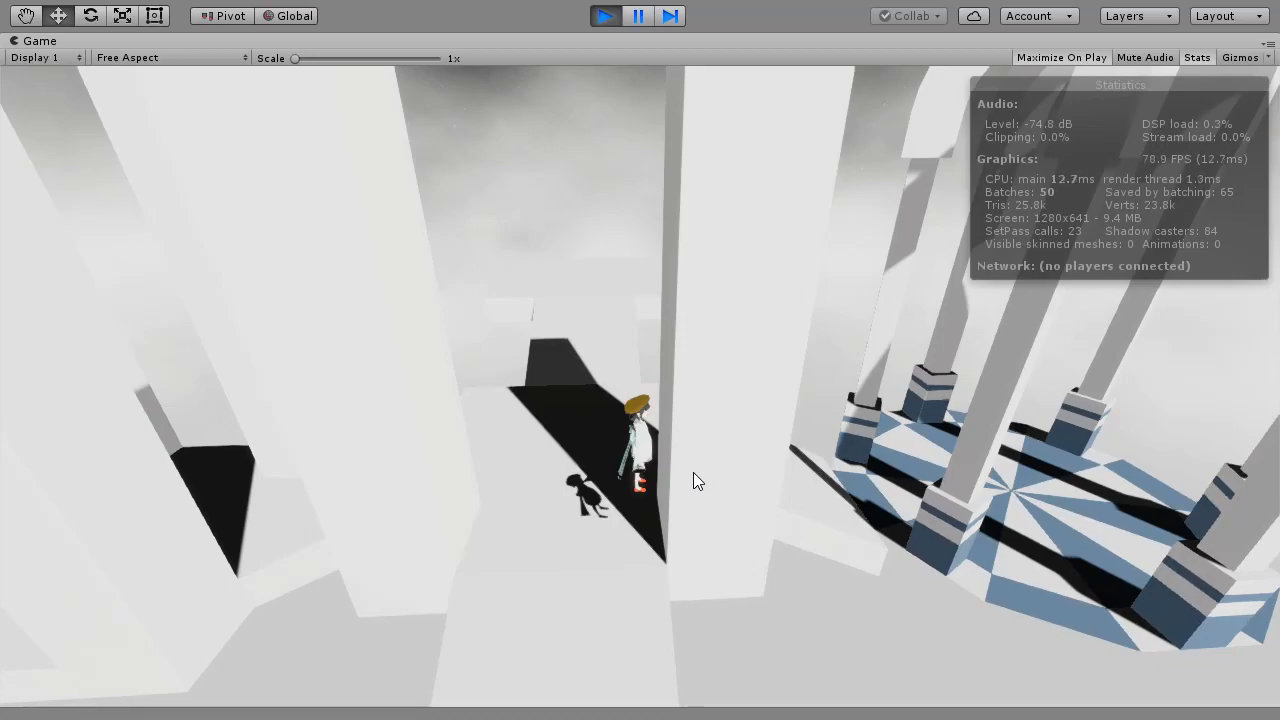
pyautogui.press('space')
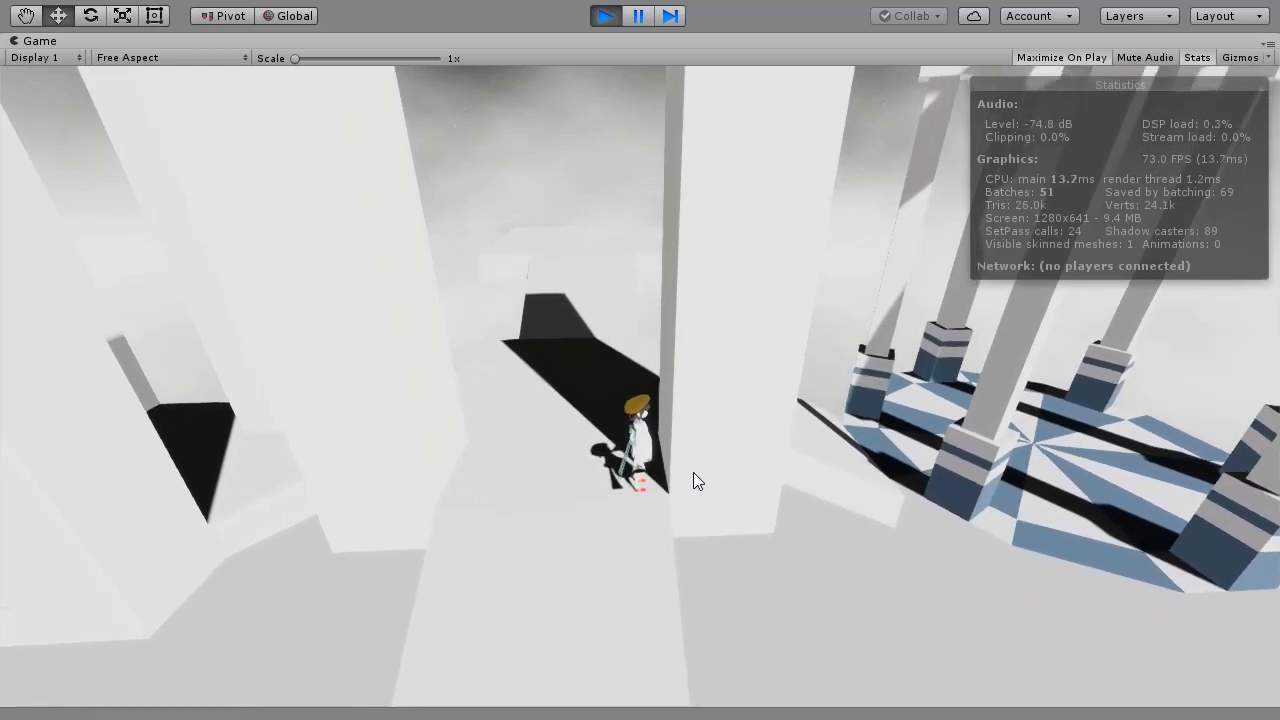
# Walk the character back over the bridge to the starting platform and stop the game.
pyautogui.press('a')
pyautogui.press('s')
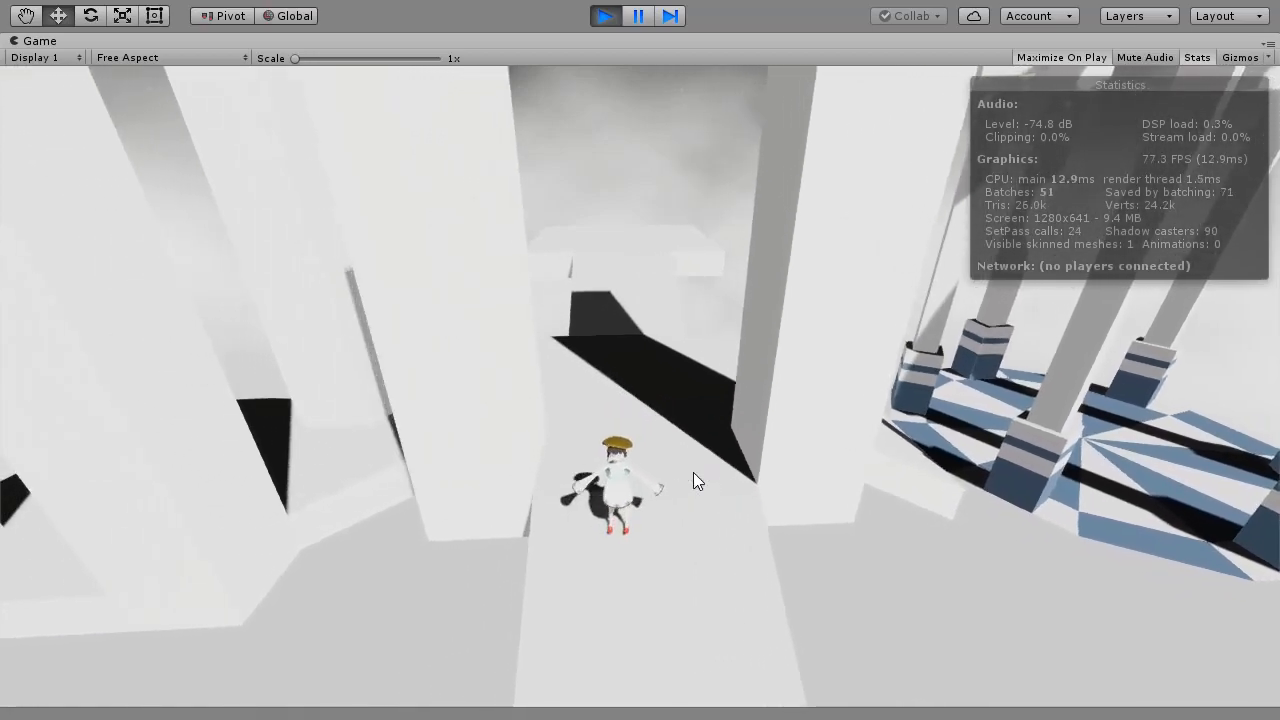
pyautogui.press('s')
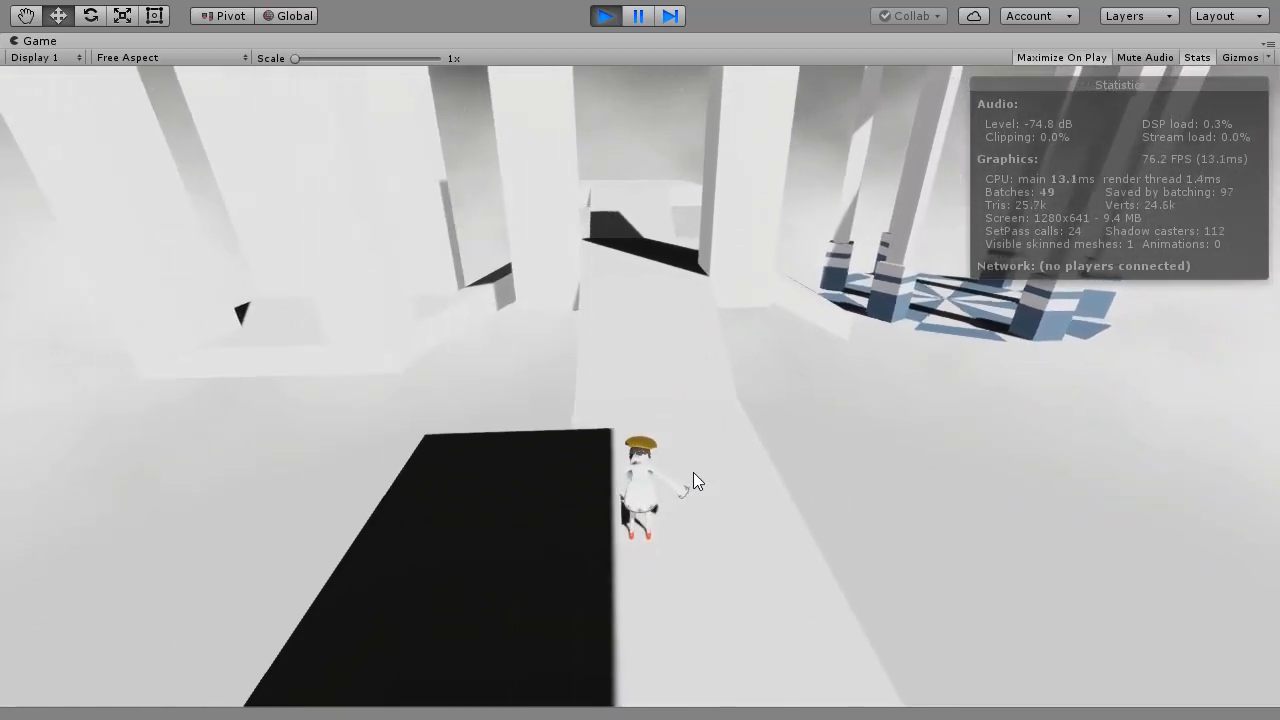
pyautogui.press('s')
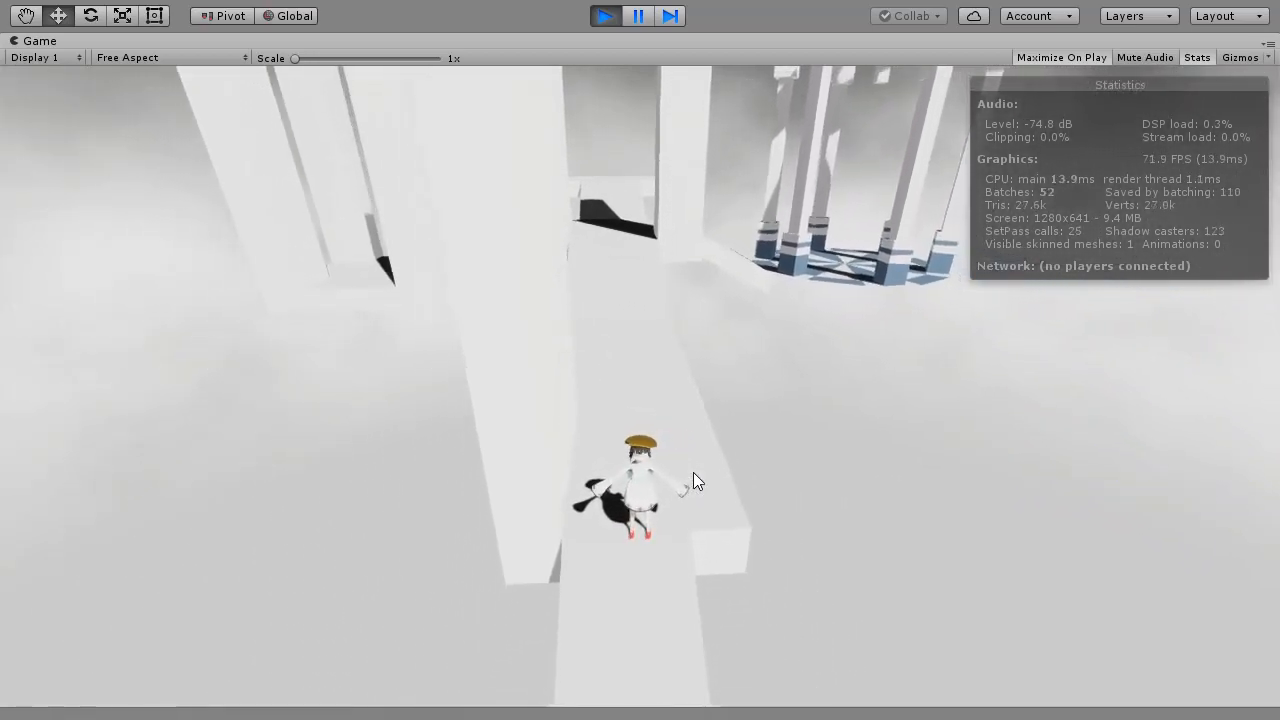
pyautogui.press('s')
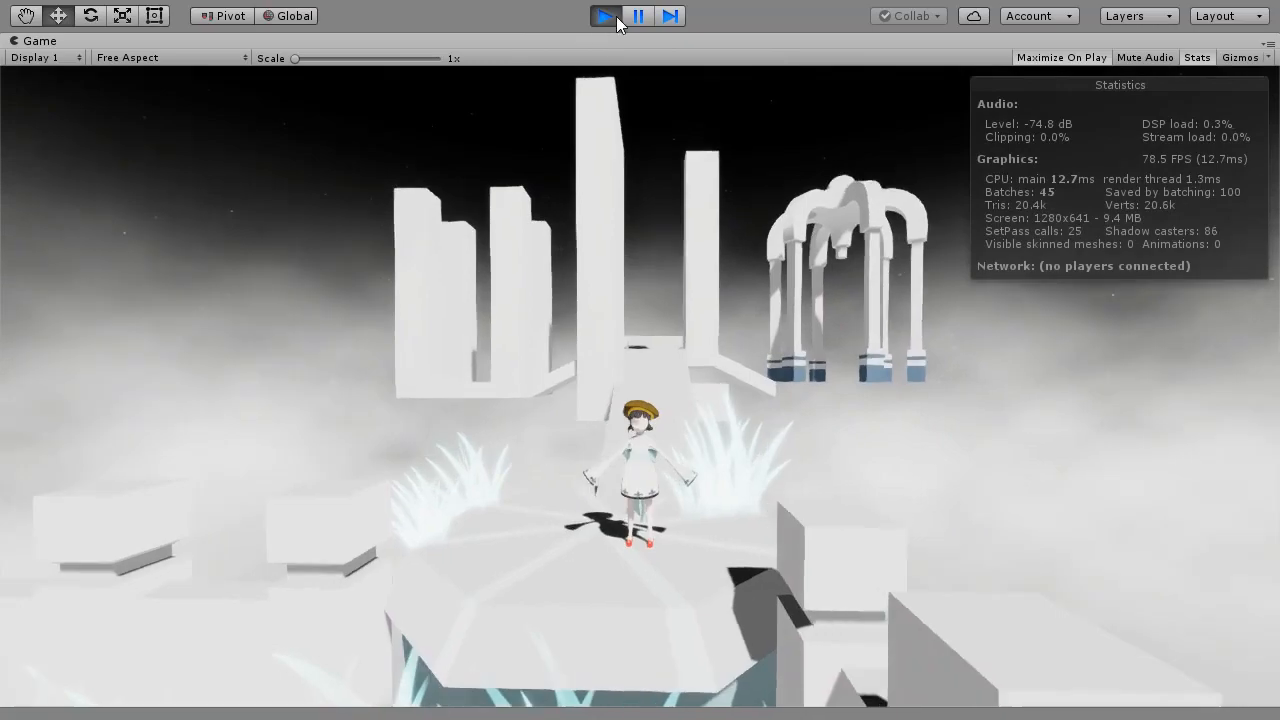
pyautogui.click(616, 20)
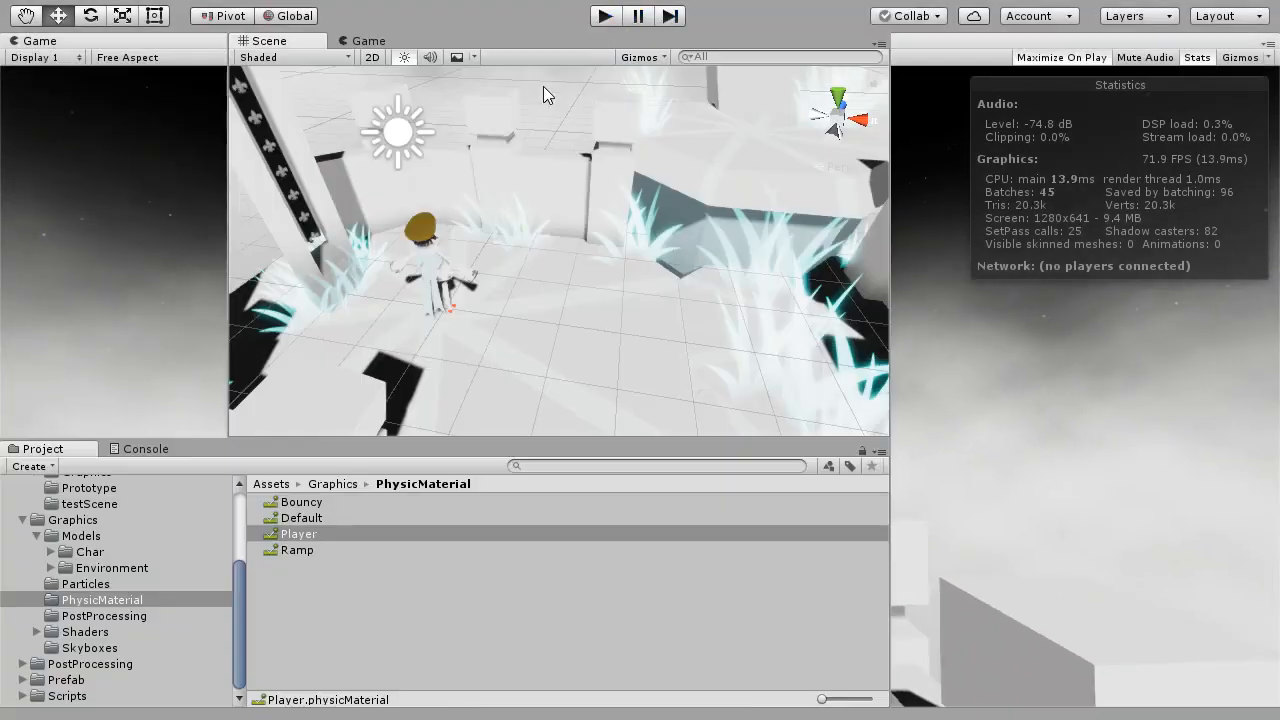
# Set the Player physic material's Static Friction to 0 and its Friction Combine to Minimum.
pyautogui.click(303, 517)
pyautogui.click(290, 534)
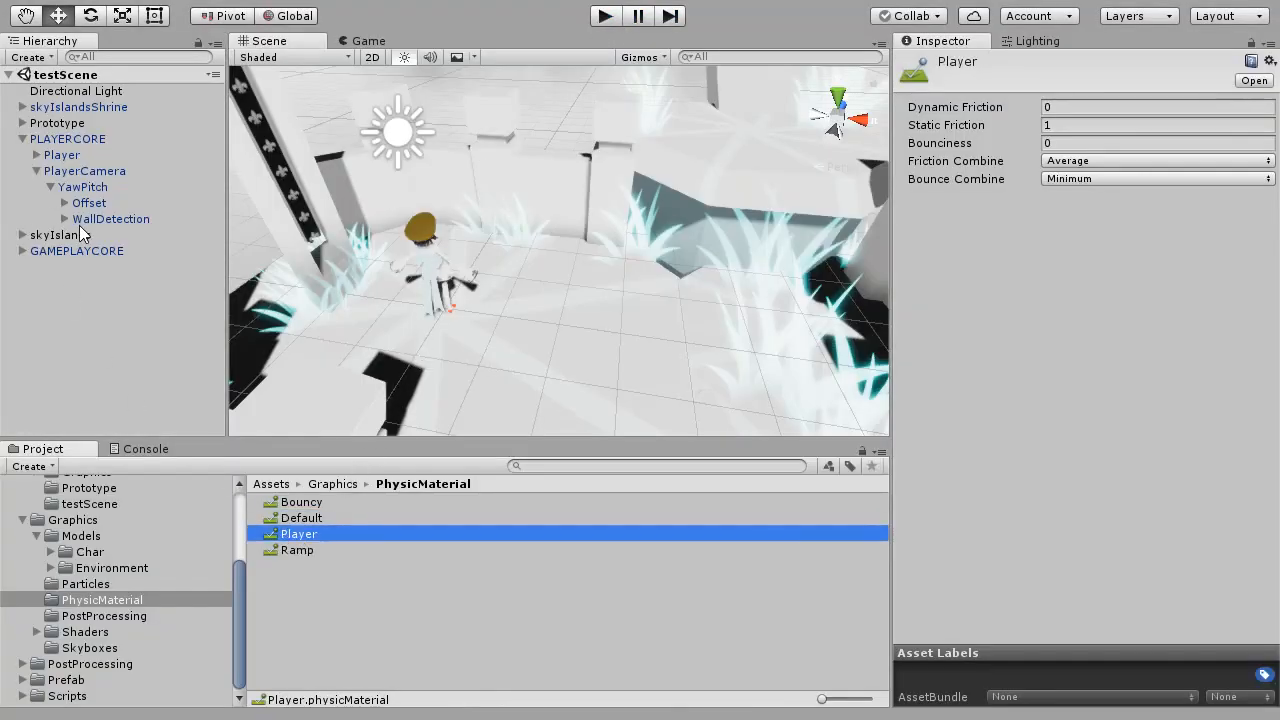
pyautogui.click(1059, 125)
pyautogui.write('0')
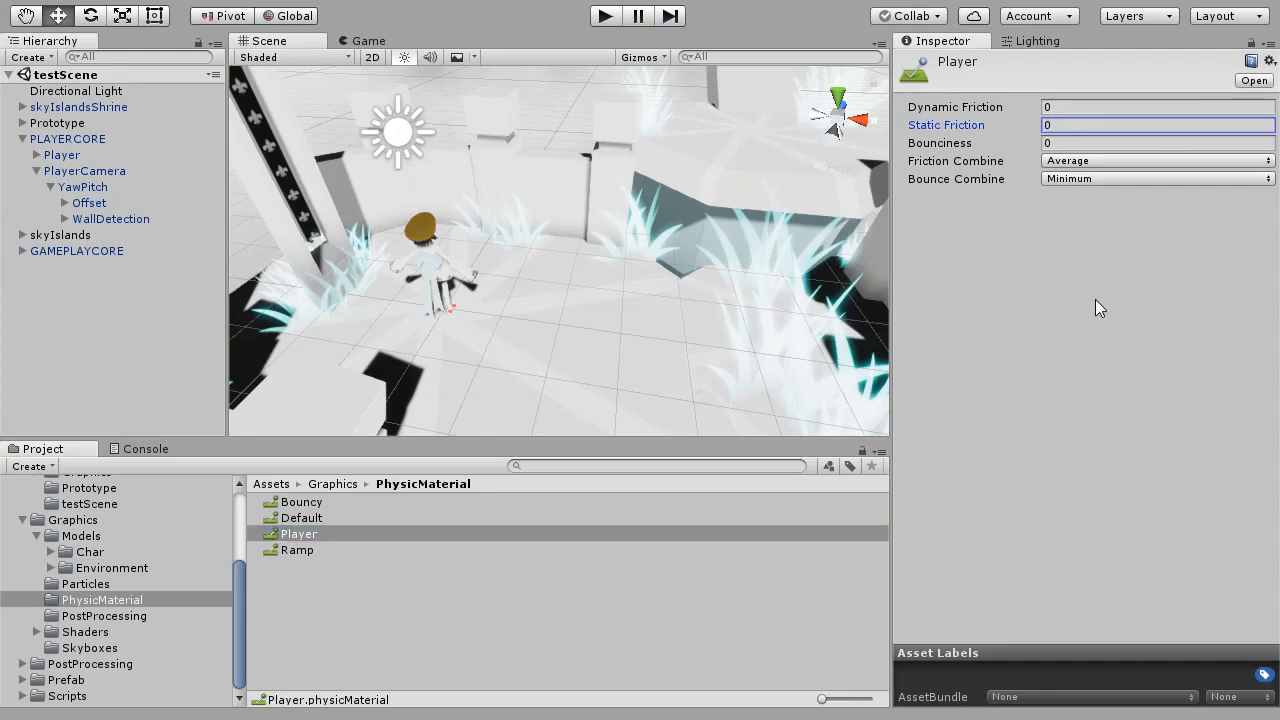
pyautogui.click(1095, 299)
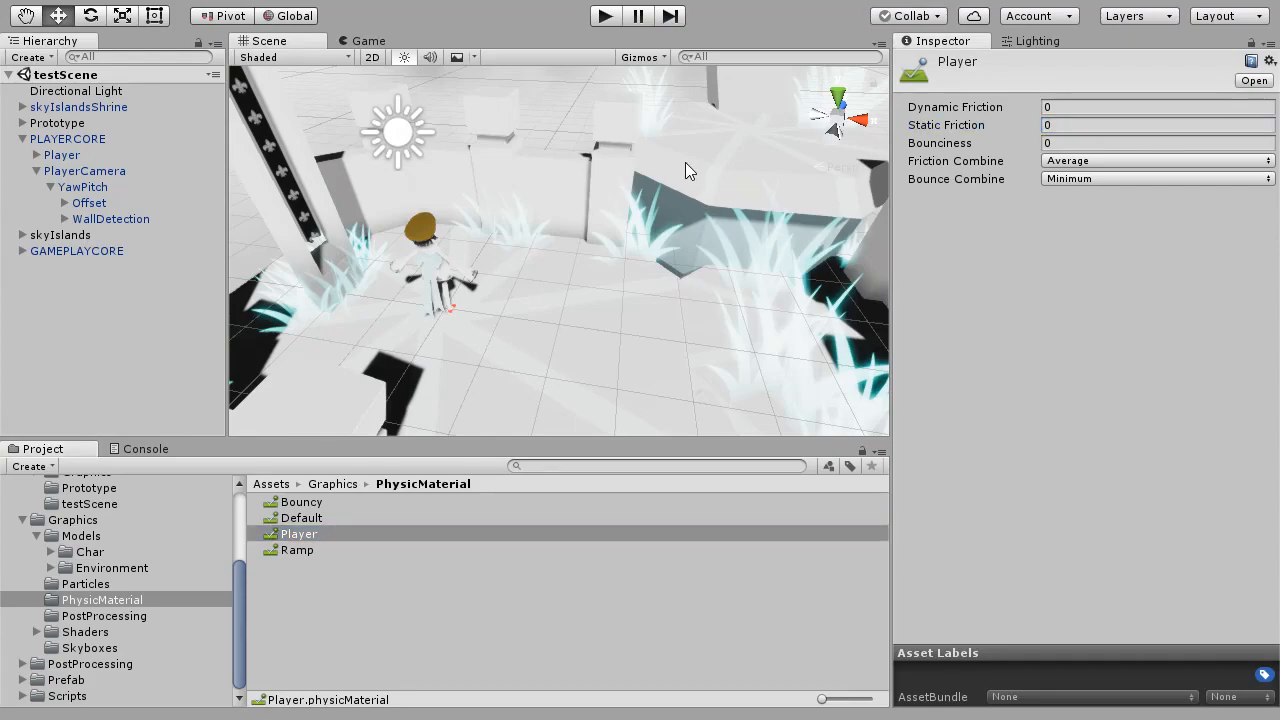
pyautogui.click(1102, 201)
# Run the game and move the character off the starting platform and over the bridge to the gateway.
pyautogui.click(603, 17)
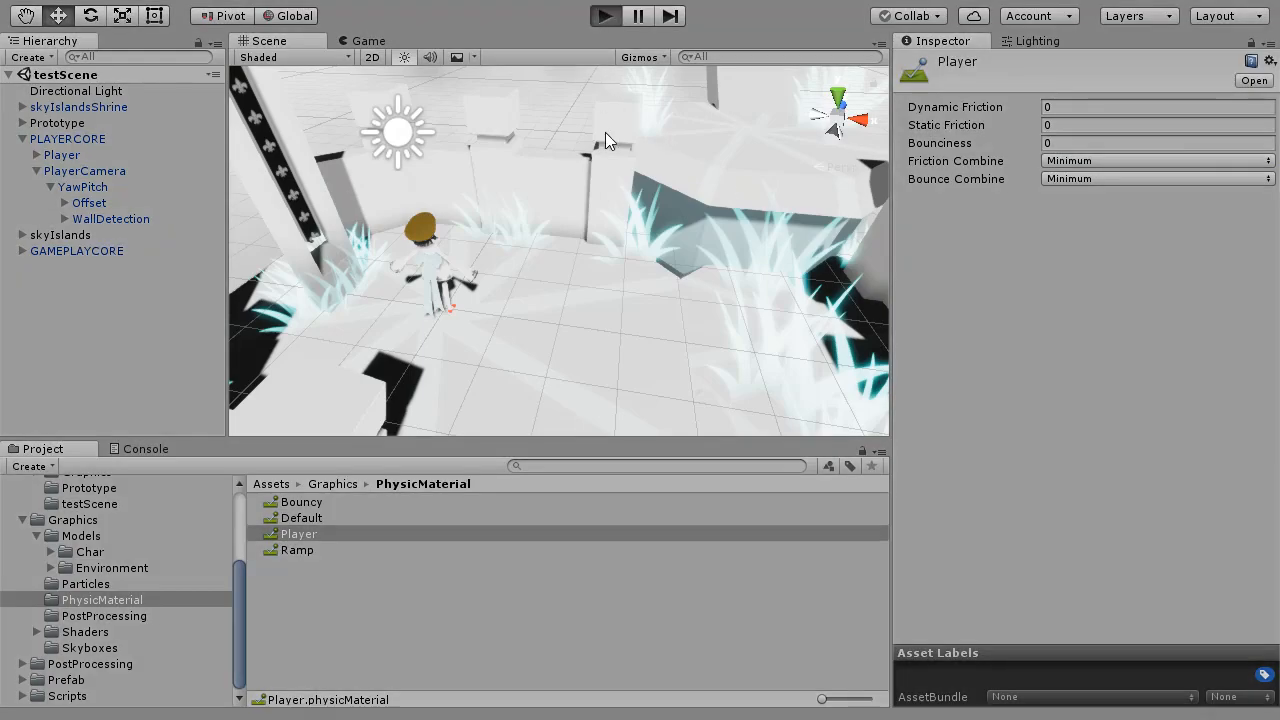
pyautogui.press('w')
pyautogui.press('space')
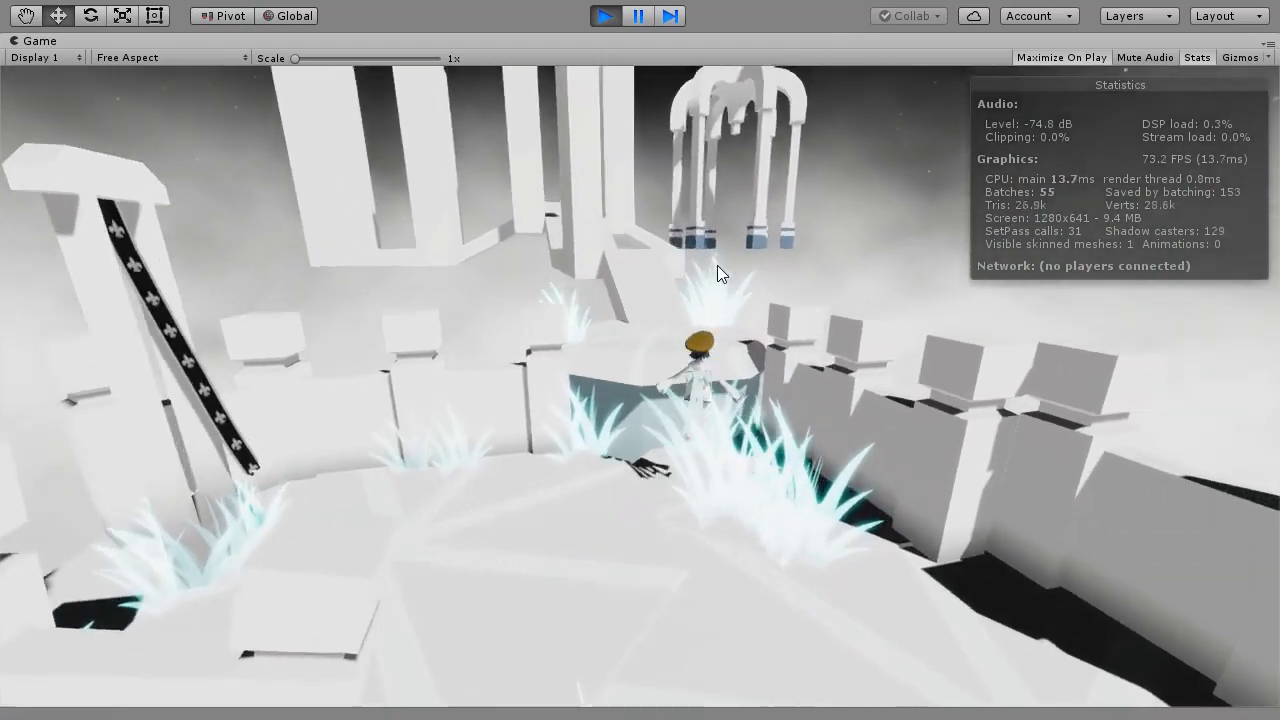
pyautogui.press('w')
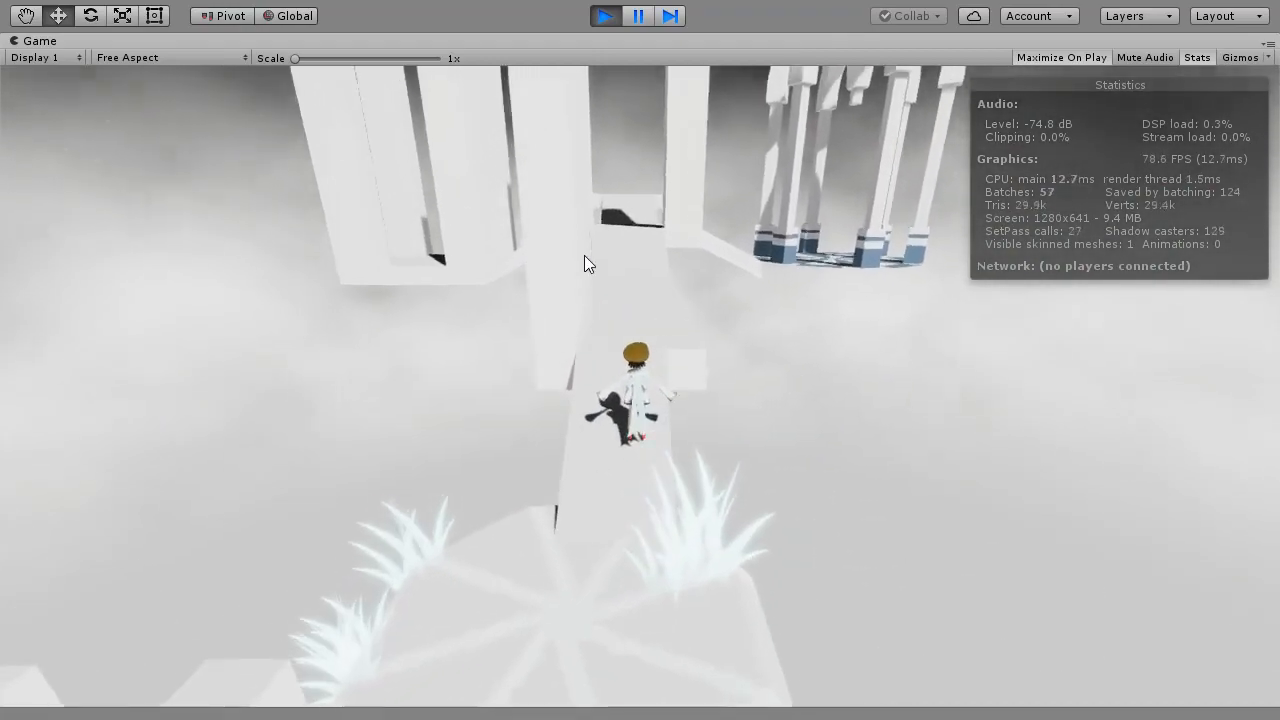
pyautogui.press('w')
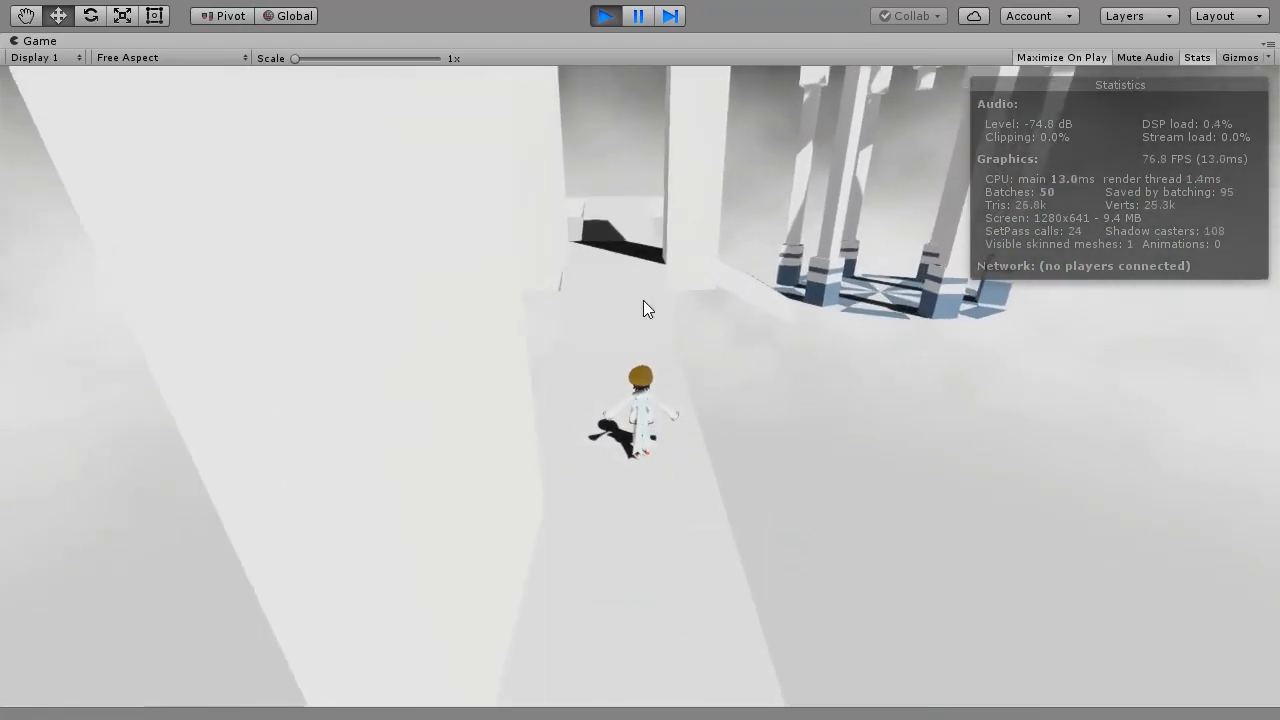
pyautogui.press('w')
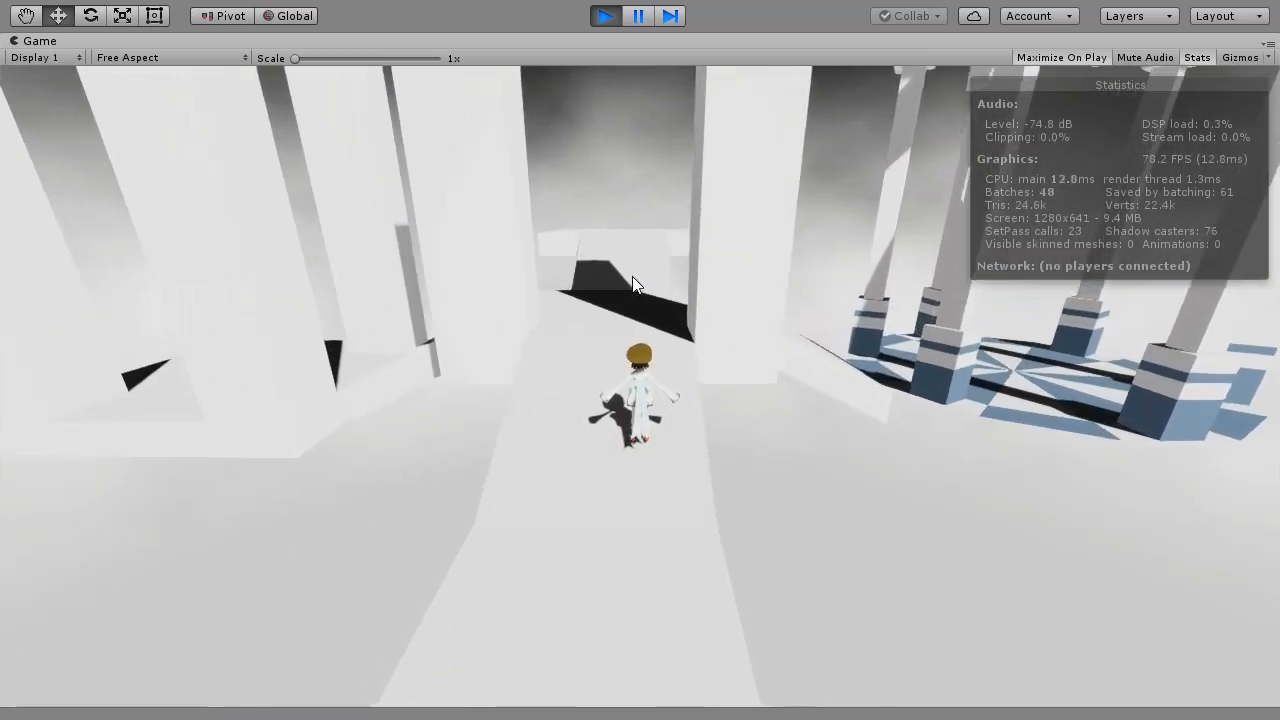
# Test jumping repeatedly against the gateway pillar nearest the blue-floored pavilion, and step the character away from it.
pyautogui.press('w')
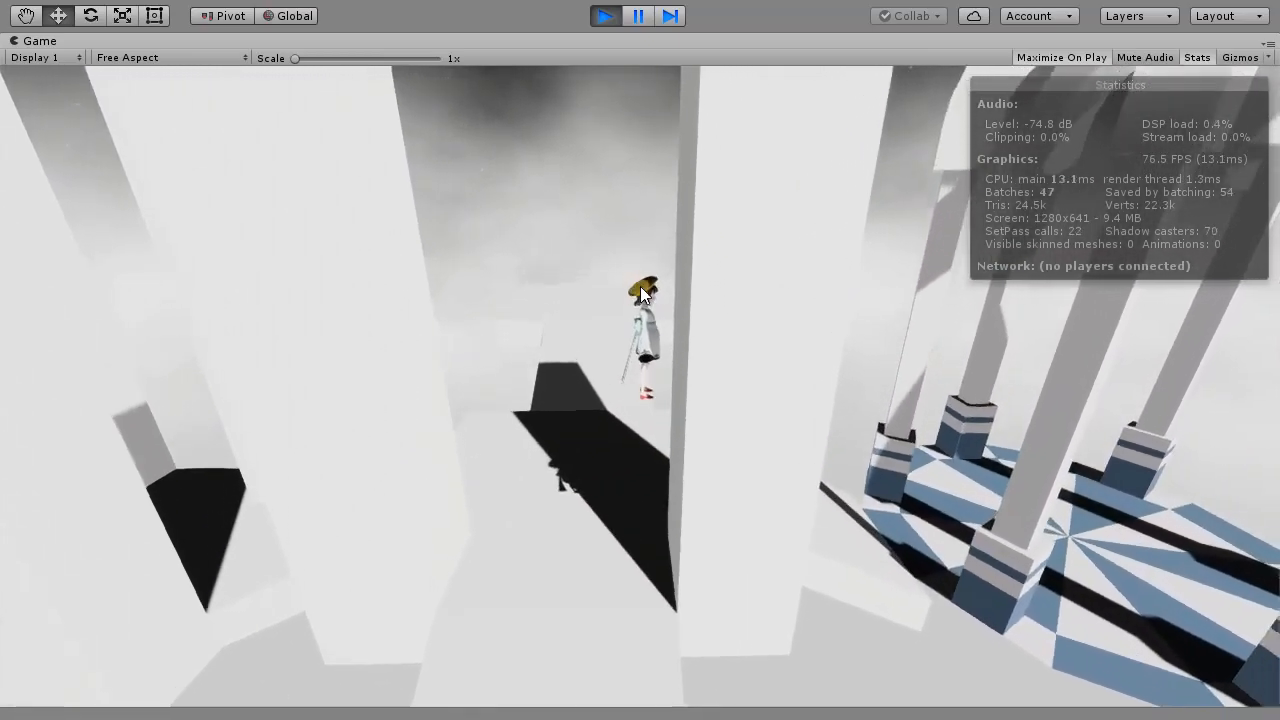
pyautogui.press('space')
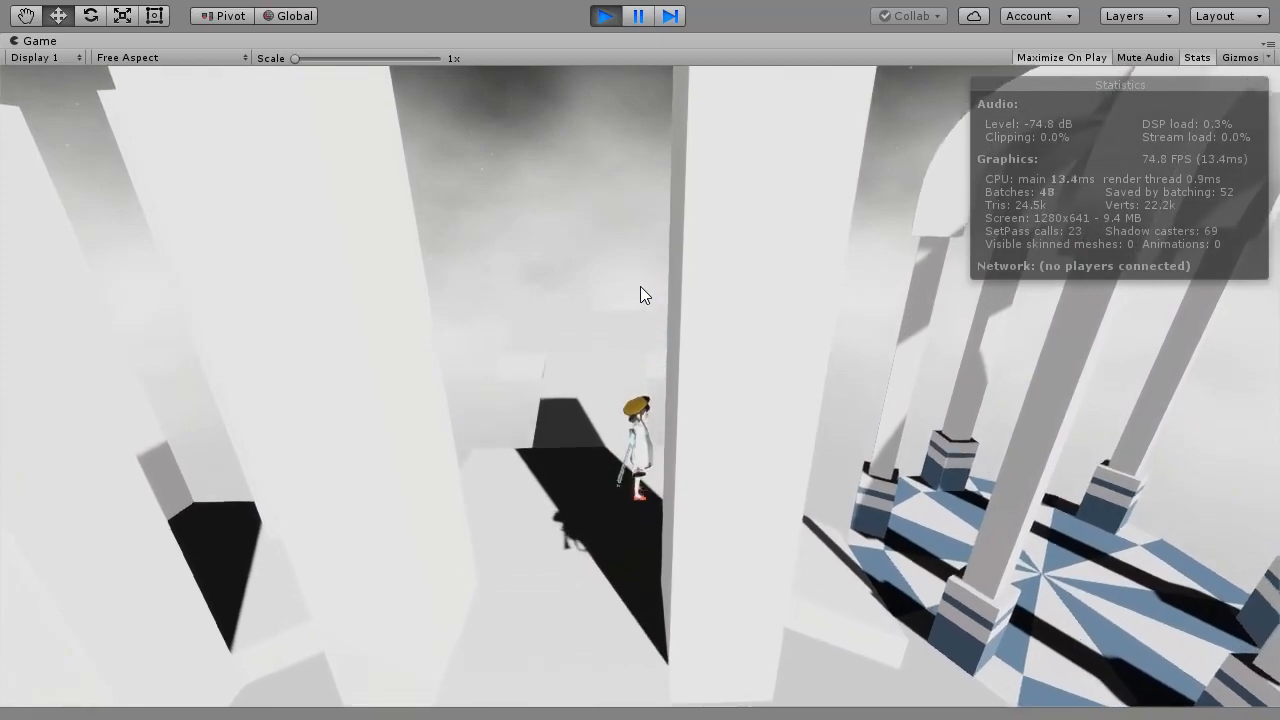
pyautogui.press('space')
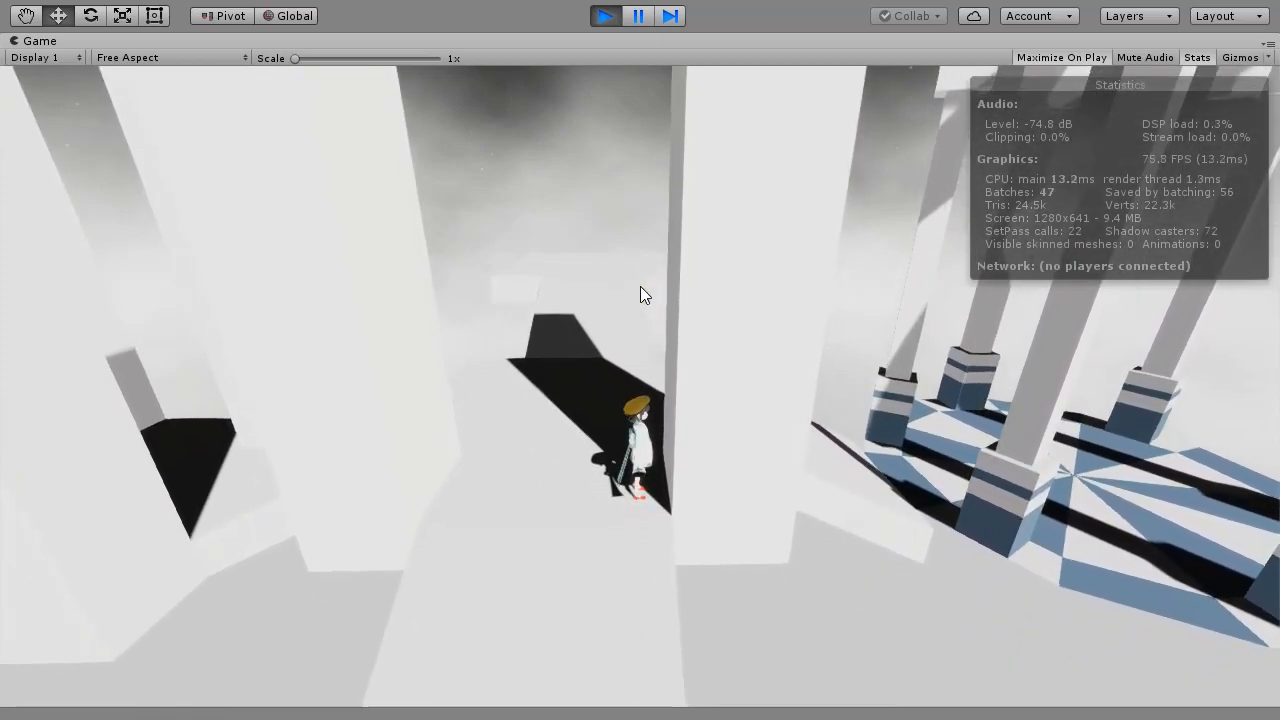
pyautogui.press('w')
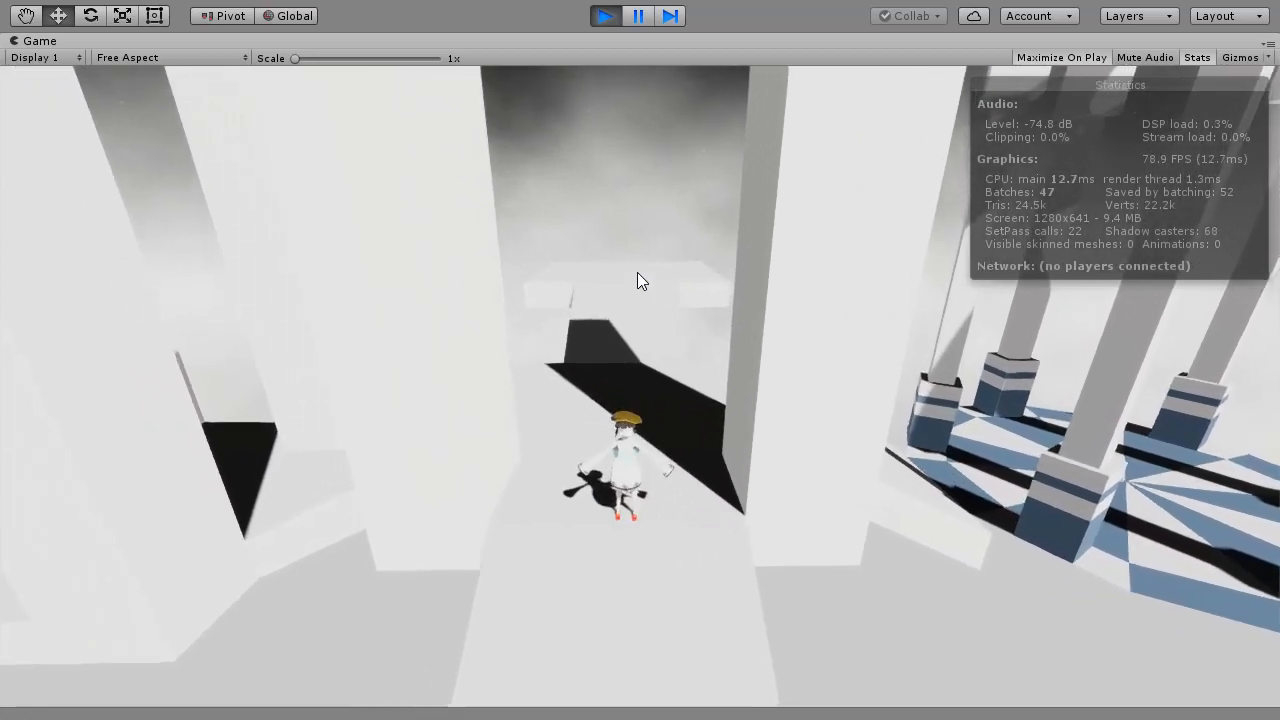
pyautogui.press('s')
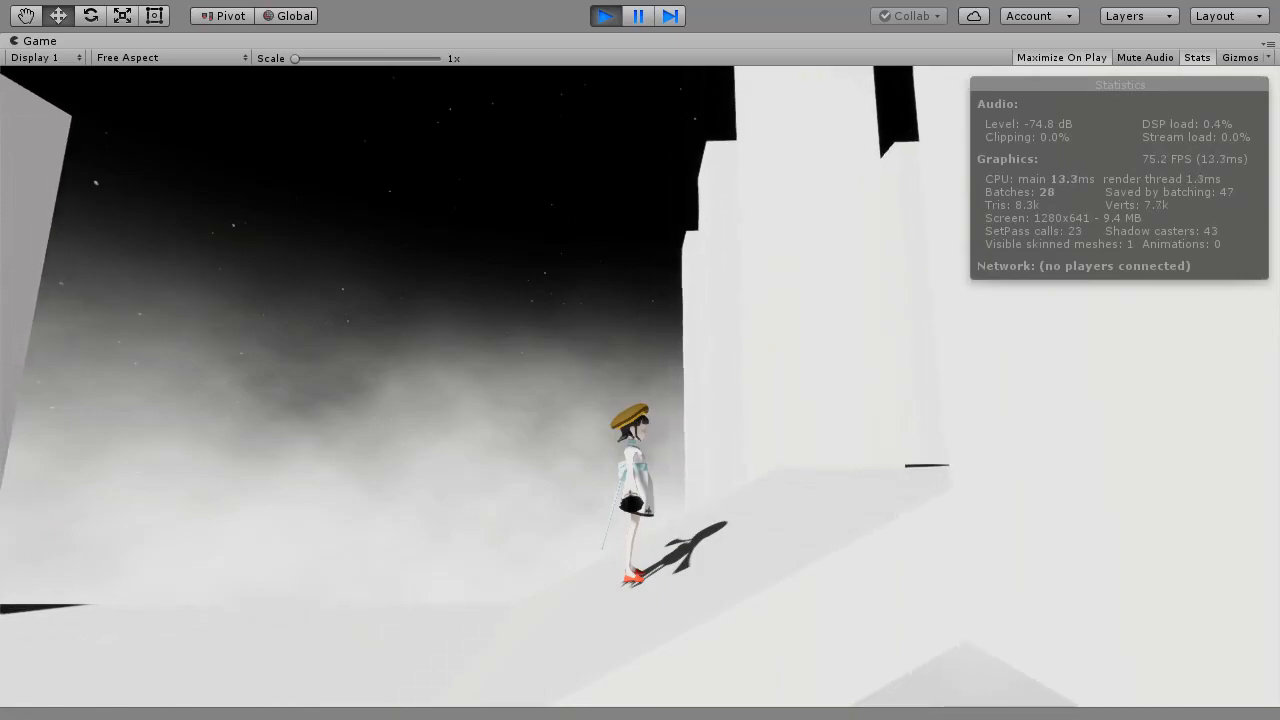
# Walk the character along the sloped bridge to test its footing, and stop the game.
pyautogui.press('w')
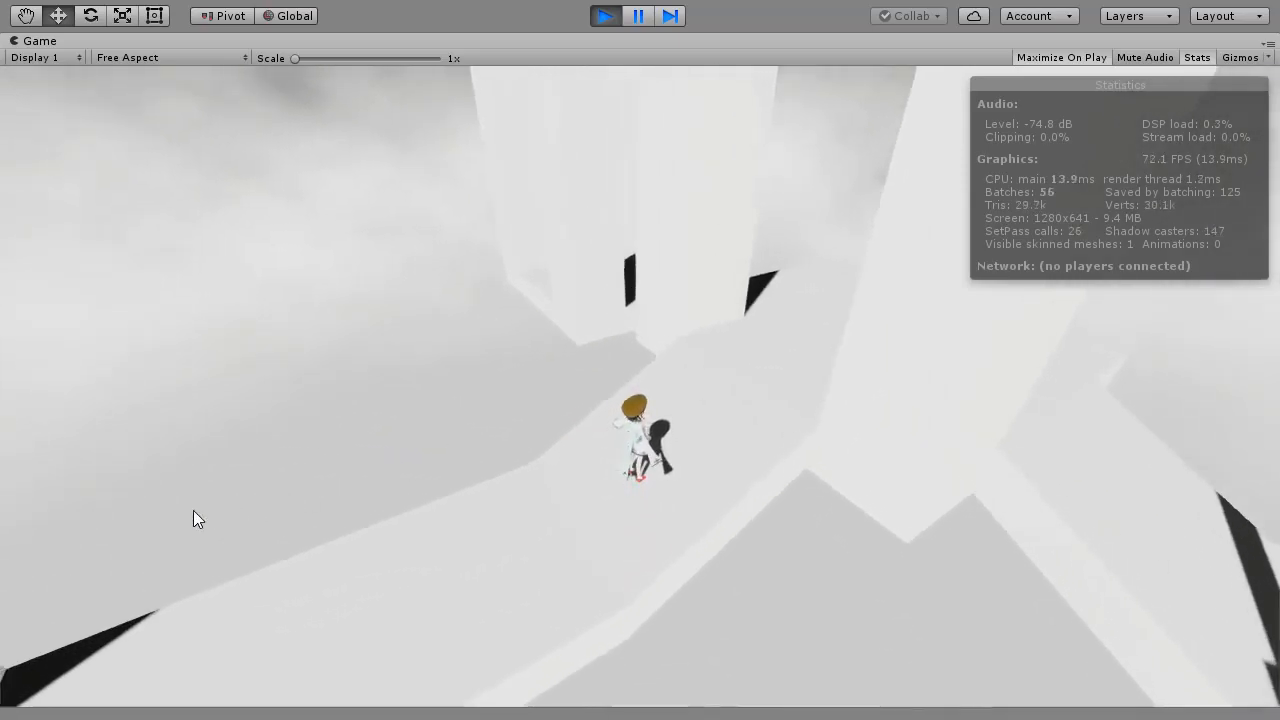
pyautogui.press('a')
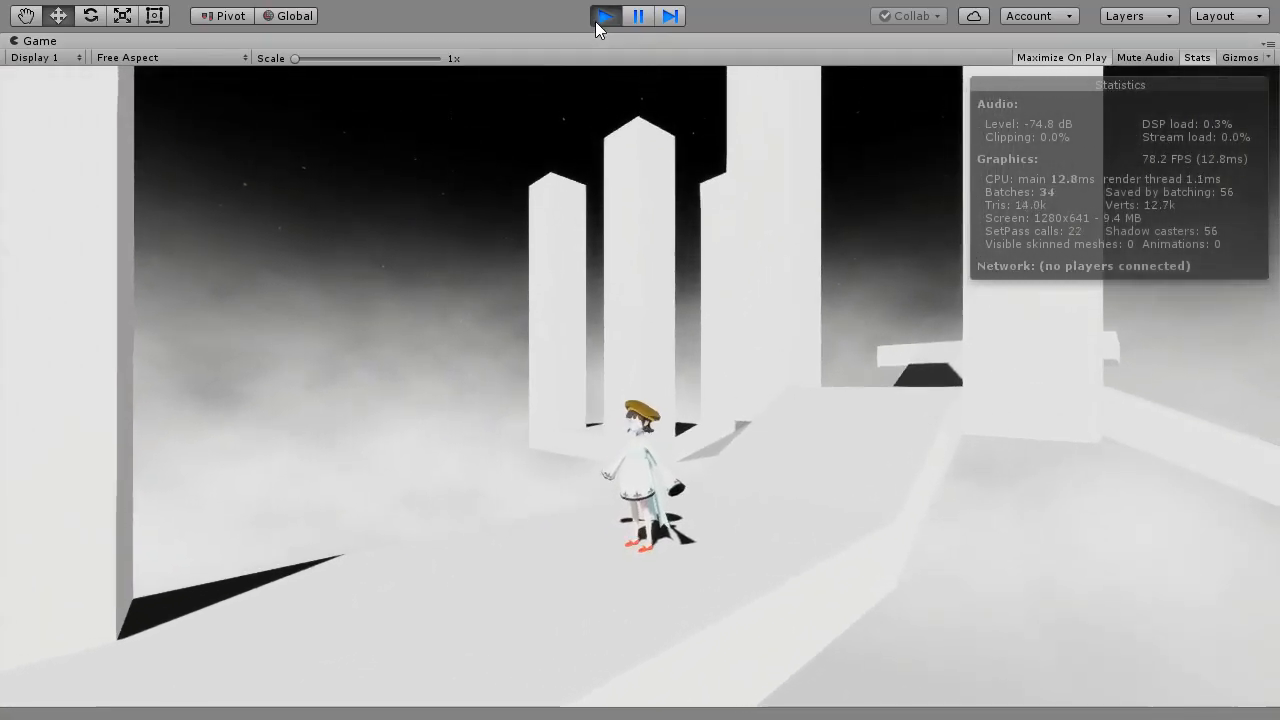
pyautogui.click(600, 18)
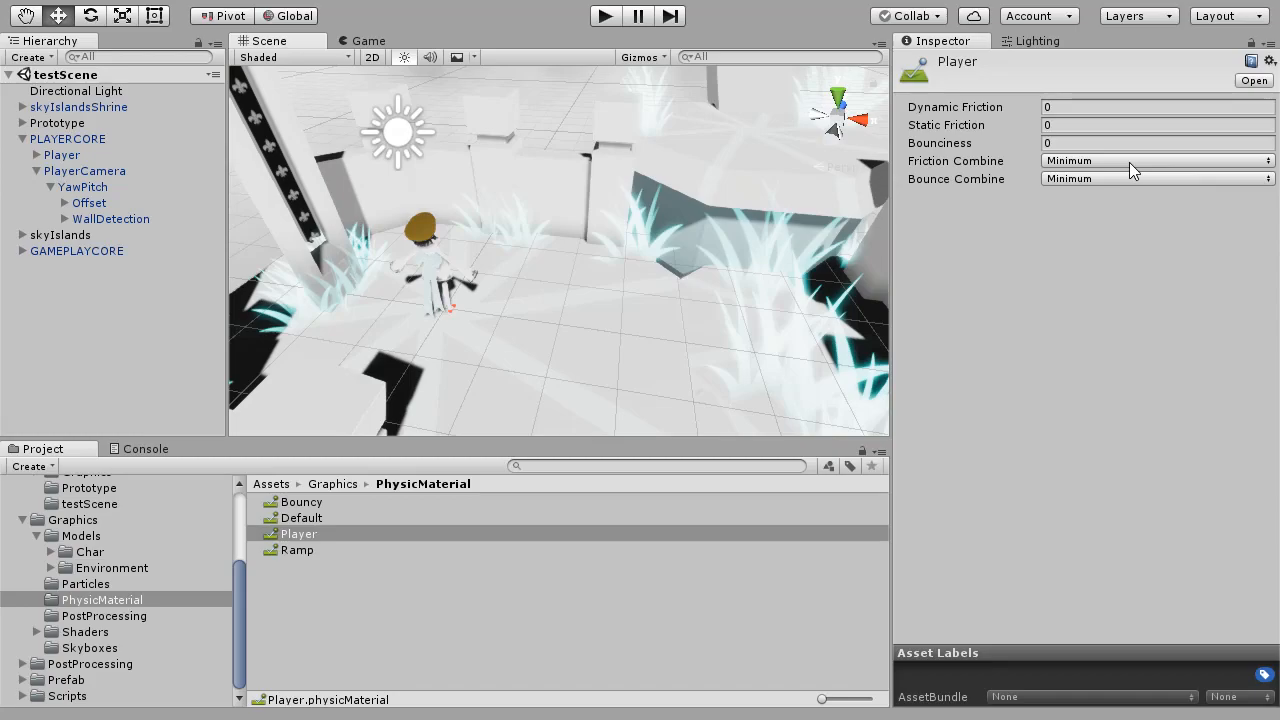
# Set the Player physic material's Static Friction to 1 and its Friction Combine to Average.
pyautogui.click(1095, 125)
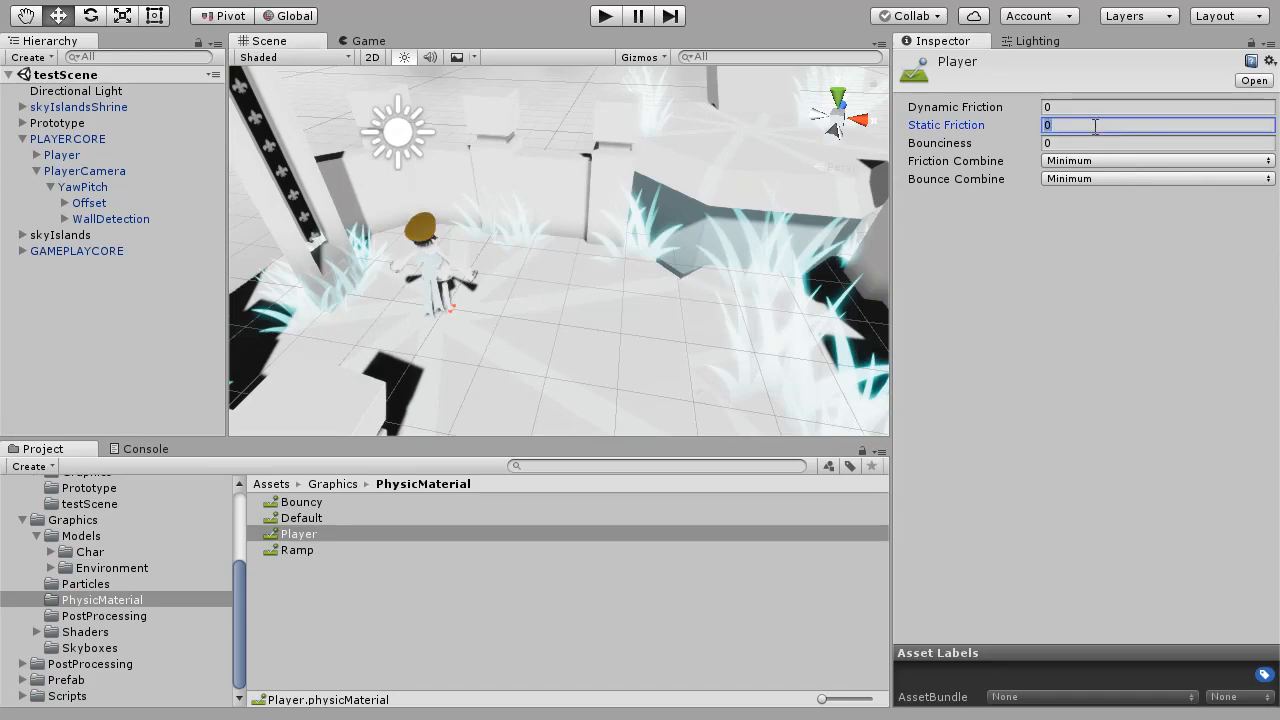
pyautogui.write('1')
pyautogui.click(1117, 161)
pyautogui.click(1117, 186)
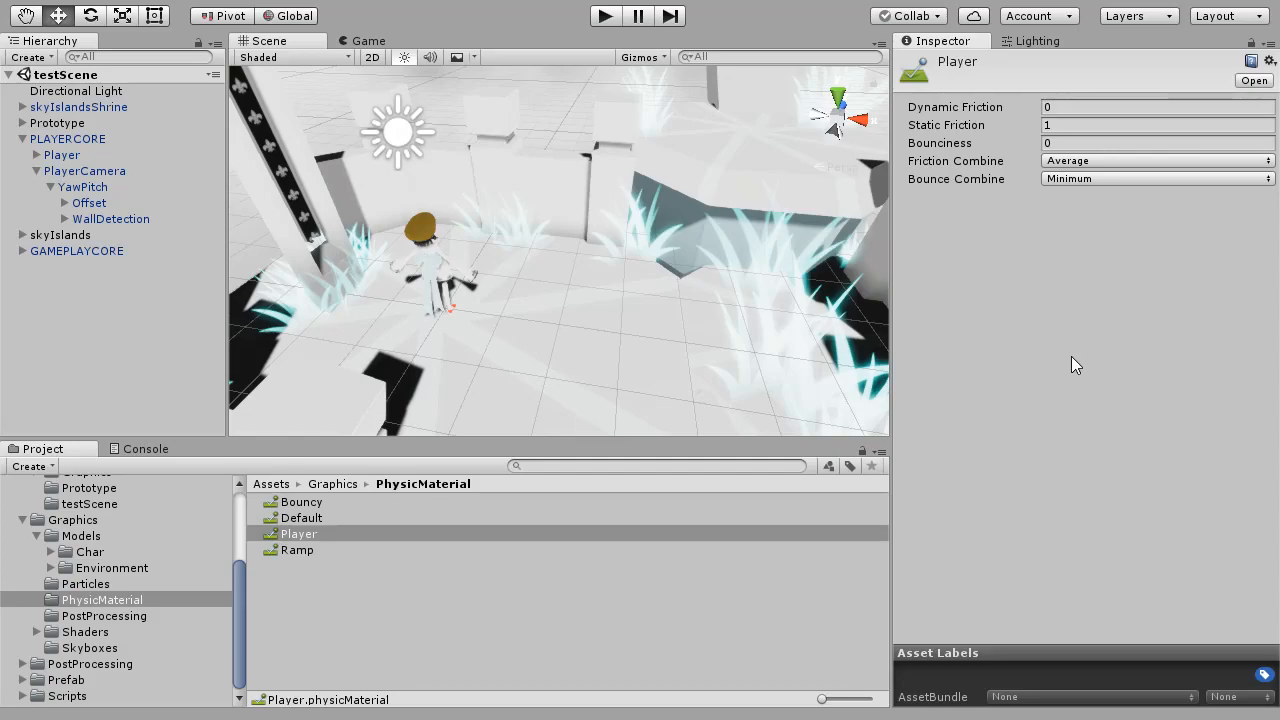
# Check the Default physic material's settings and locate the material assigned to the Player object's Capsule Collider.
pyautogui.click(323, 534)
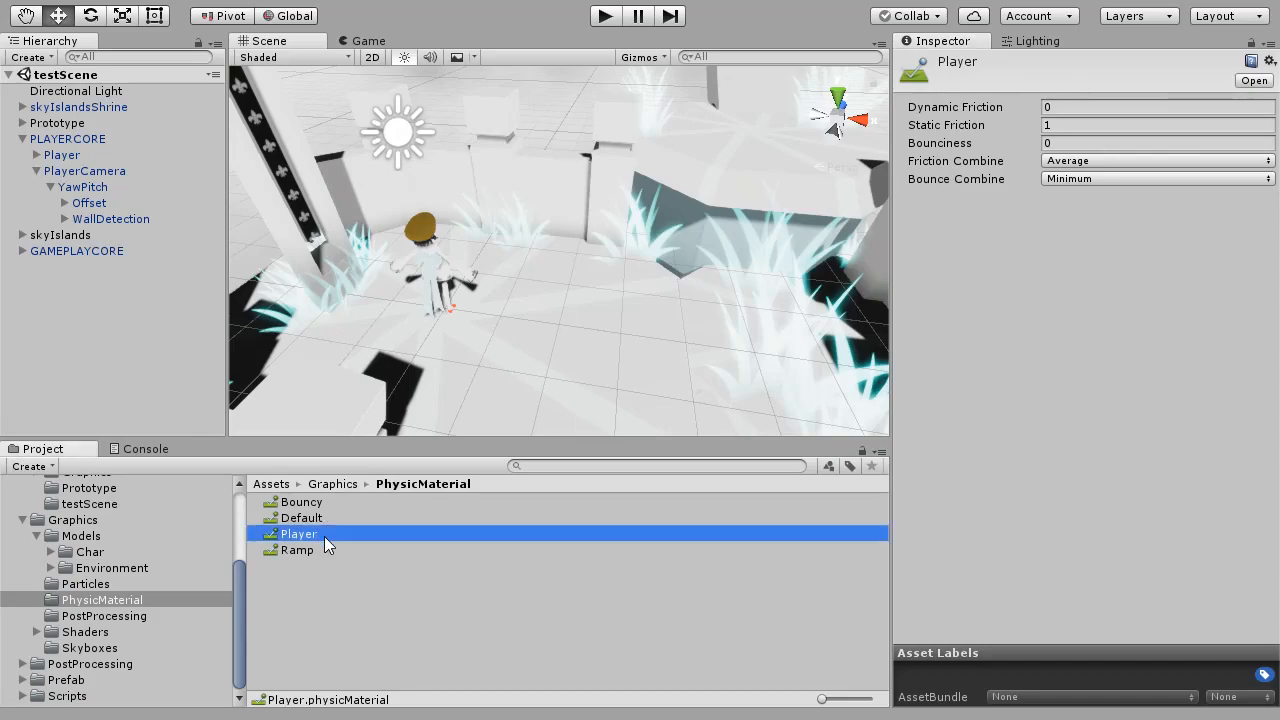
pyautogui.click(323, 518)
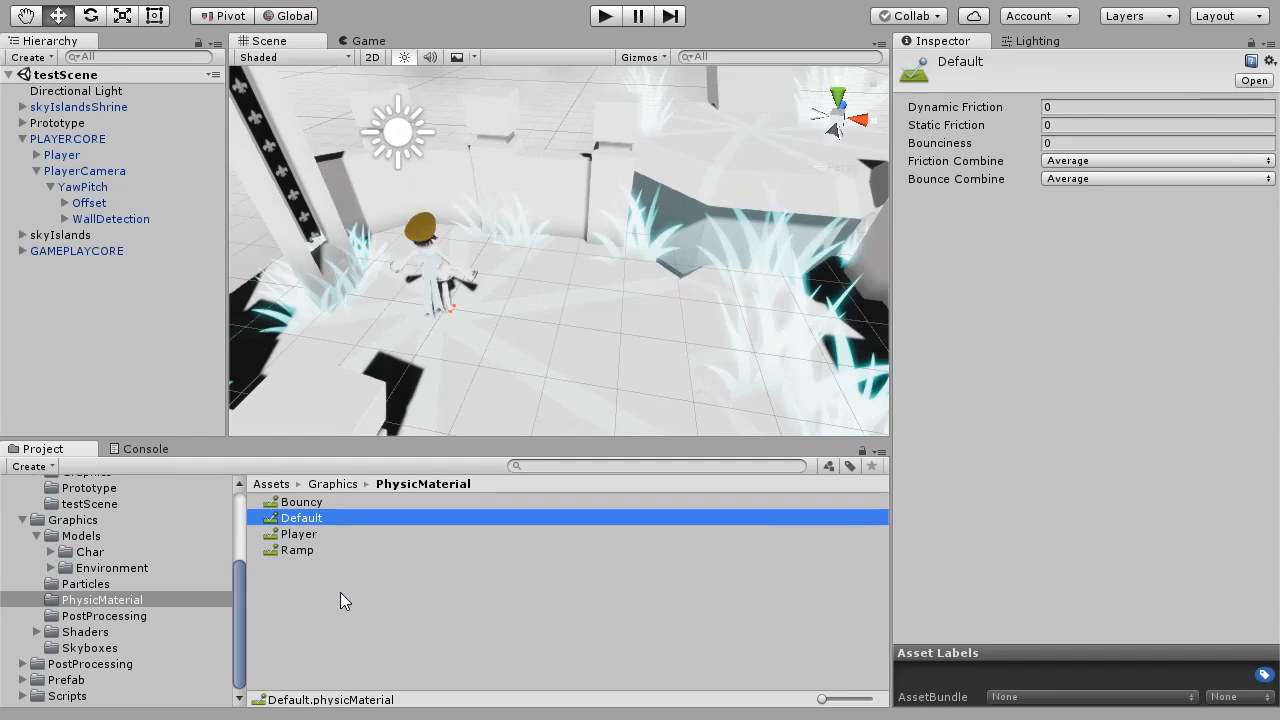
pyautogui.click(86, 172)
pyautogui.click(74, 156)
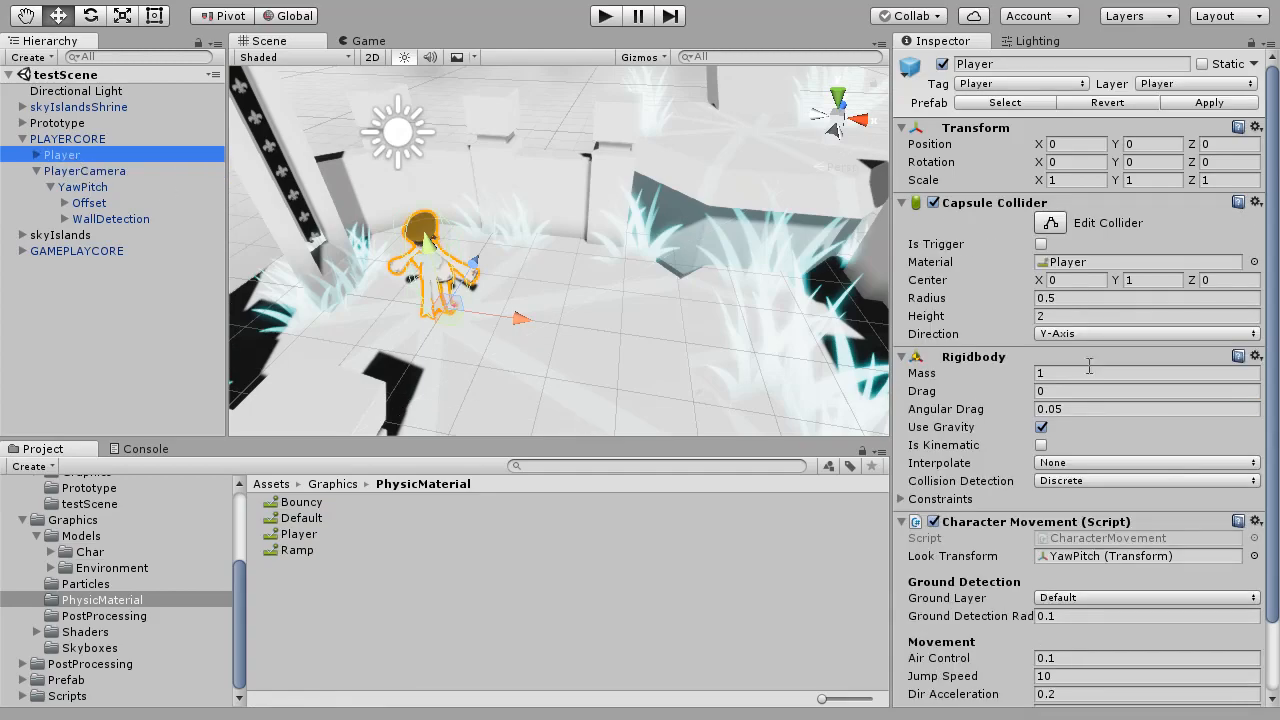
pyautogui.click(1058, 266)
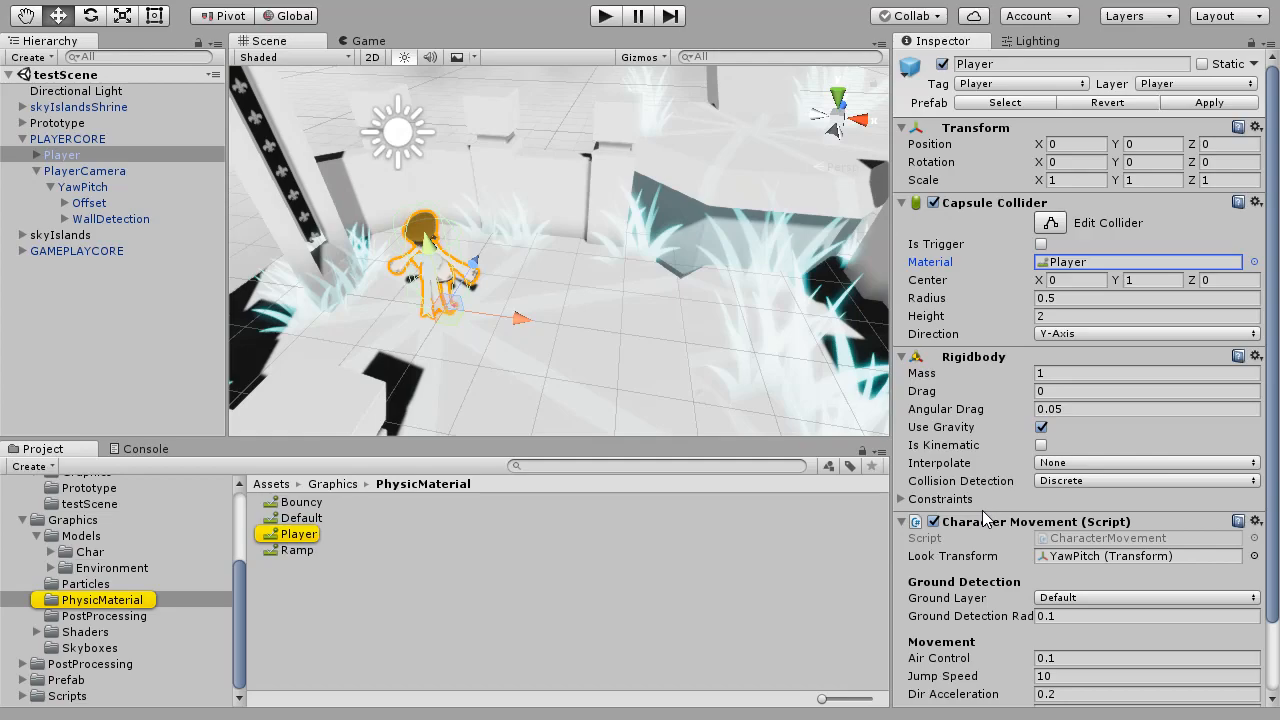
# Clear the physic material from the Player object's Capsule Collider and assign Default as the project's Default Material in the physics settings.
pyautogui.click(1254, 262)
pyautogui.doubleClick(871, 351)
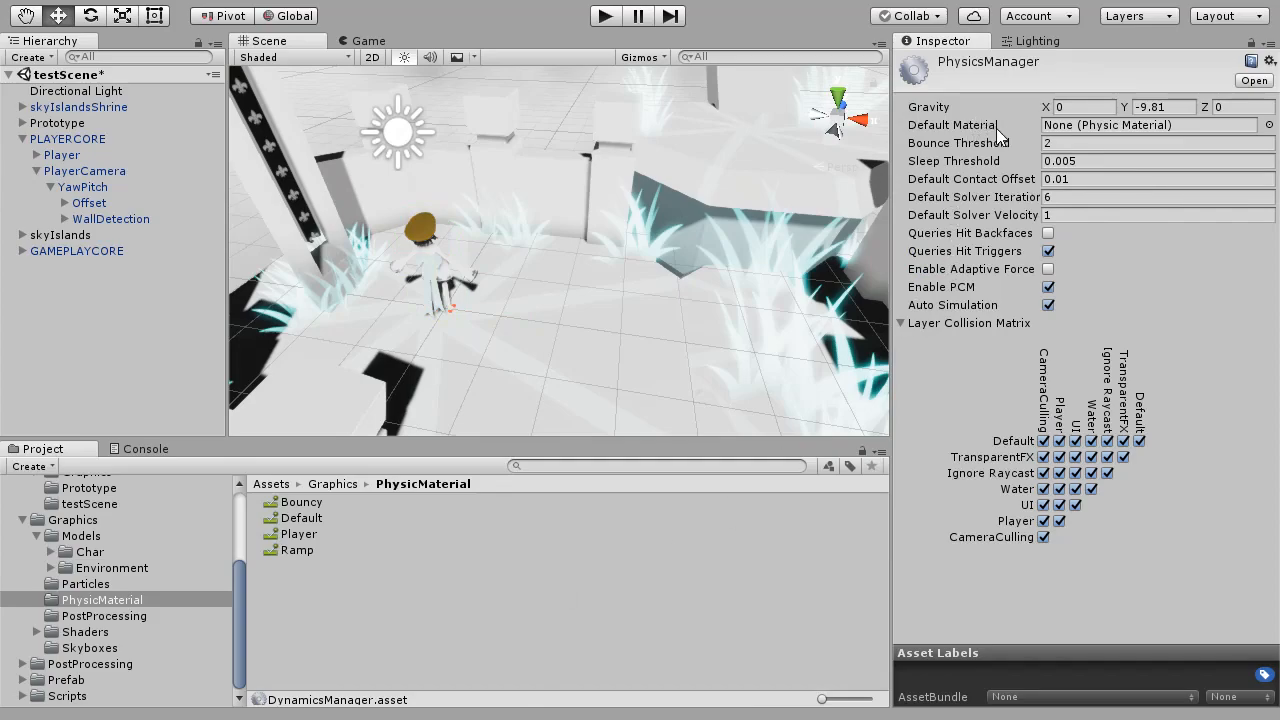
pyautogui.moveTo(371, 517); pyautogui.dragTo(1140, 130)
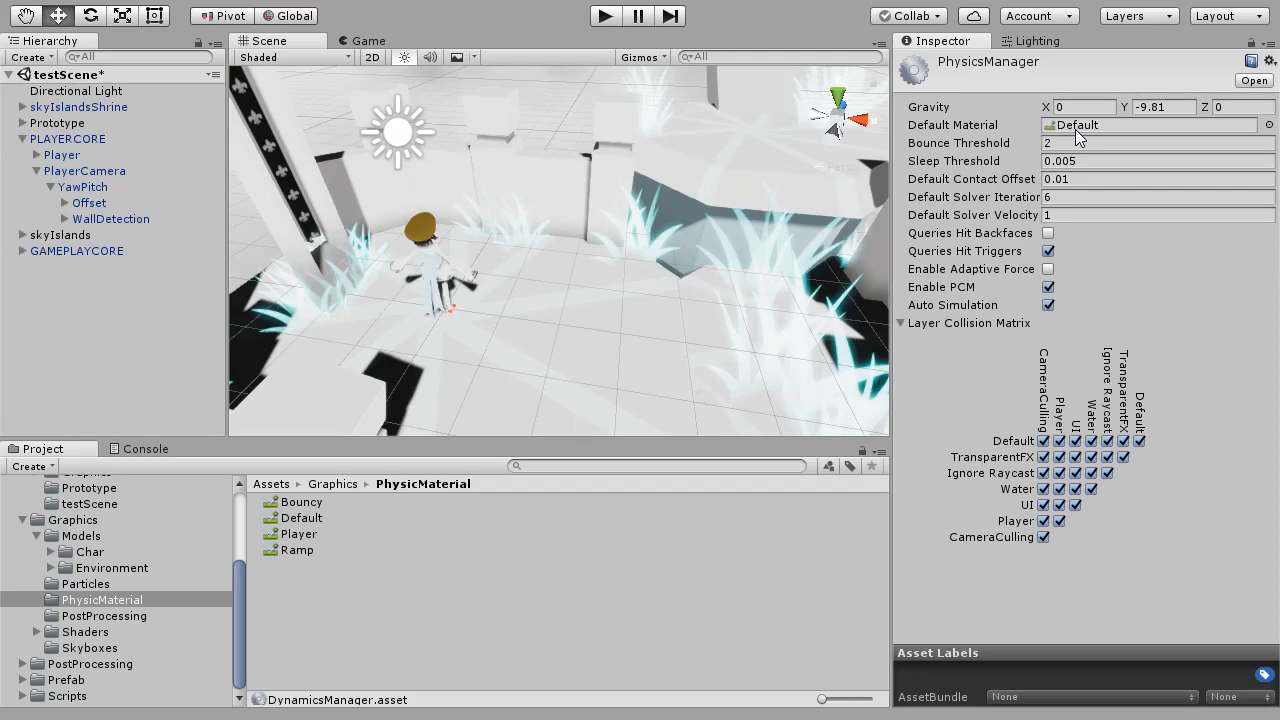
# Assign the Player physic material to the Player object's Capsule Collider.
pyautogui.click(64, 157)
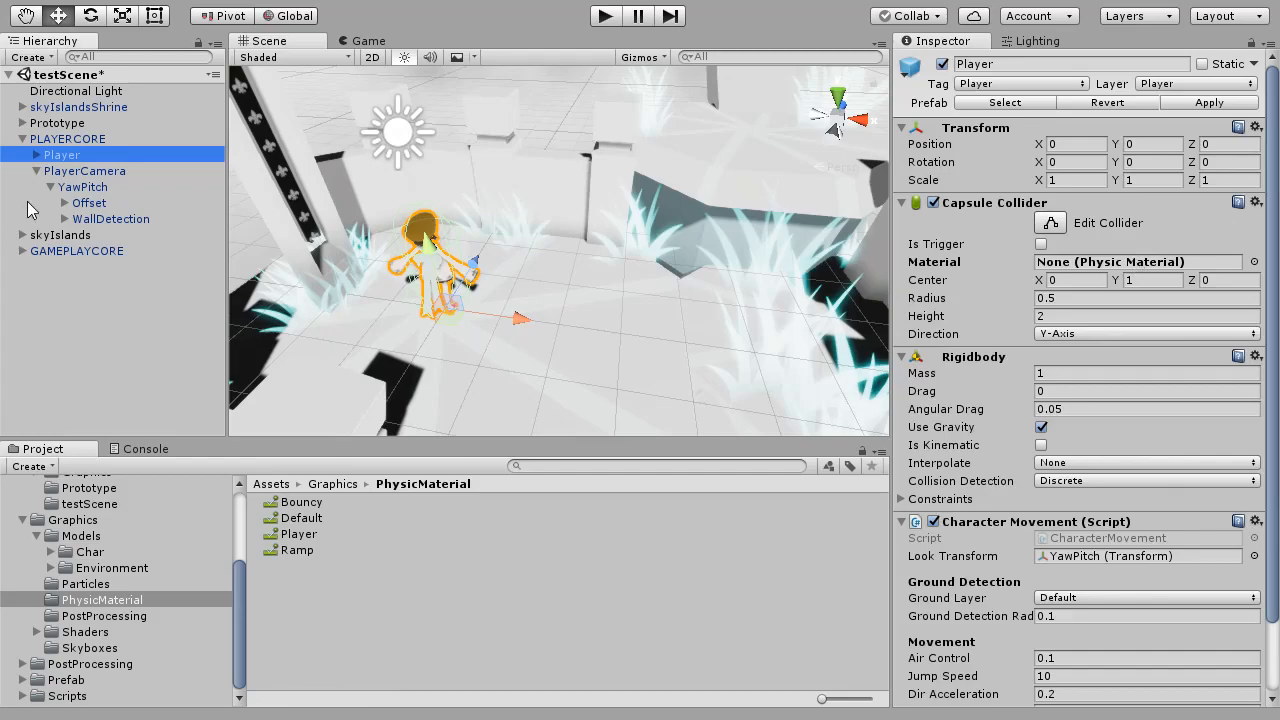
pyautogui.moveTo(296, 534); pyautogui.dragTo(1088, 272)
# Compare the friction values and combine modes of the Default and Player physic materials.
pyautogui.click(300, 518)
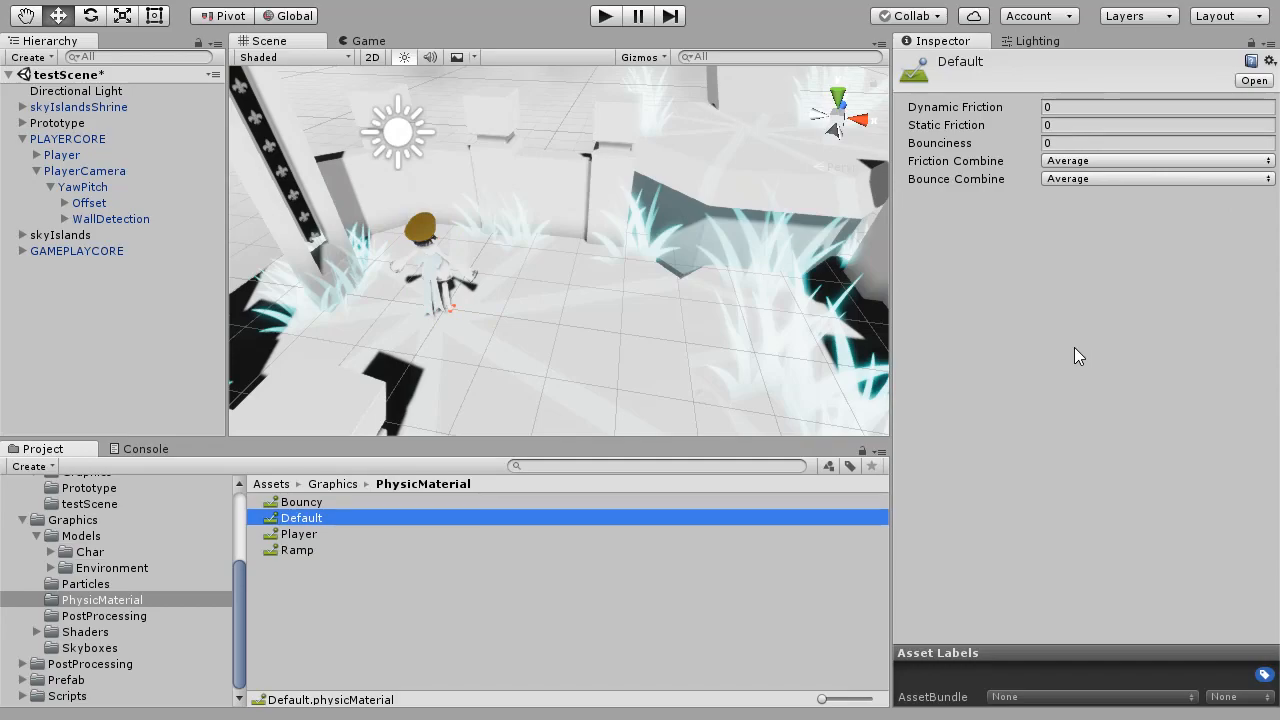
pyautogui.click(293, 534)
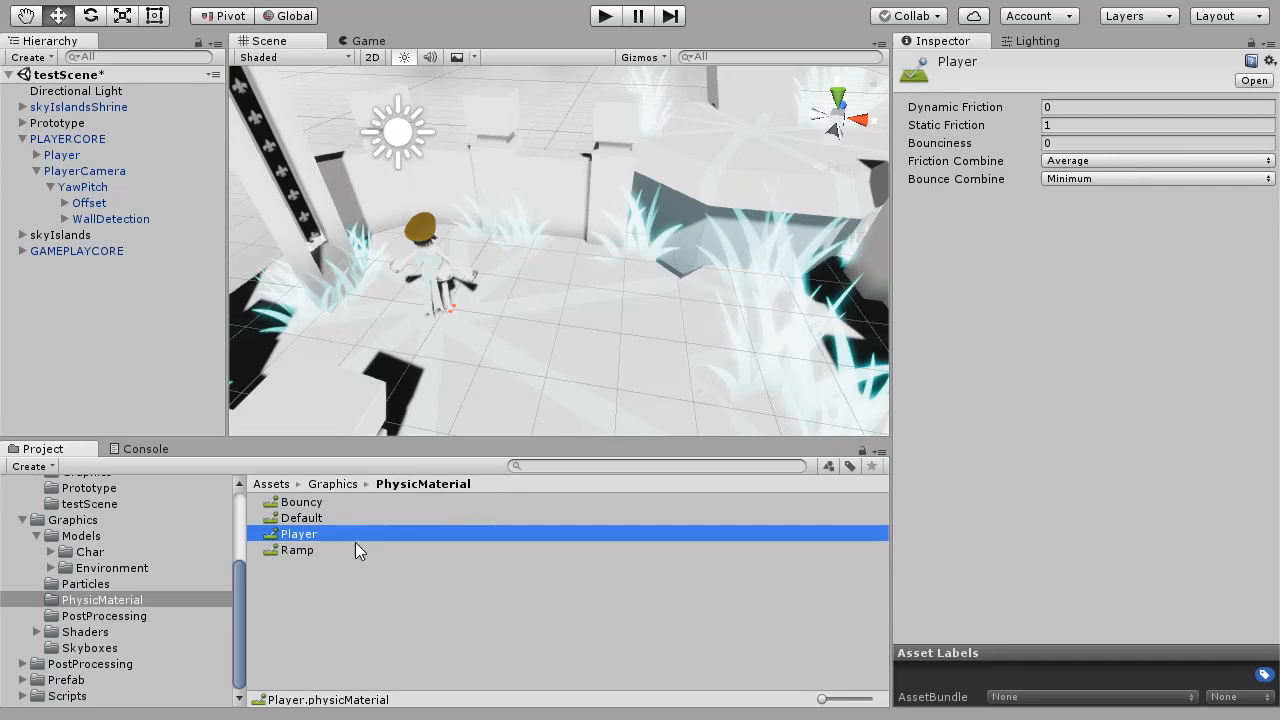
pyautogui.click(310, 518)
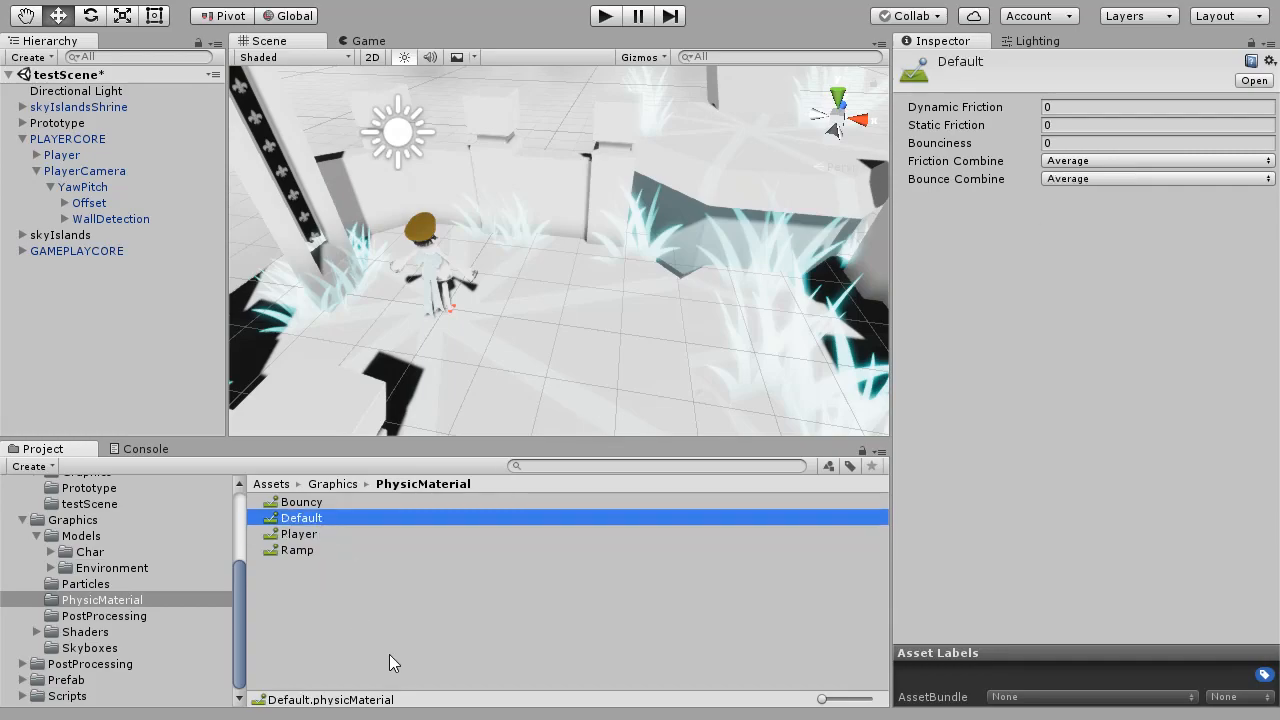
pyautogui.click(300, 536)
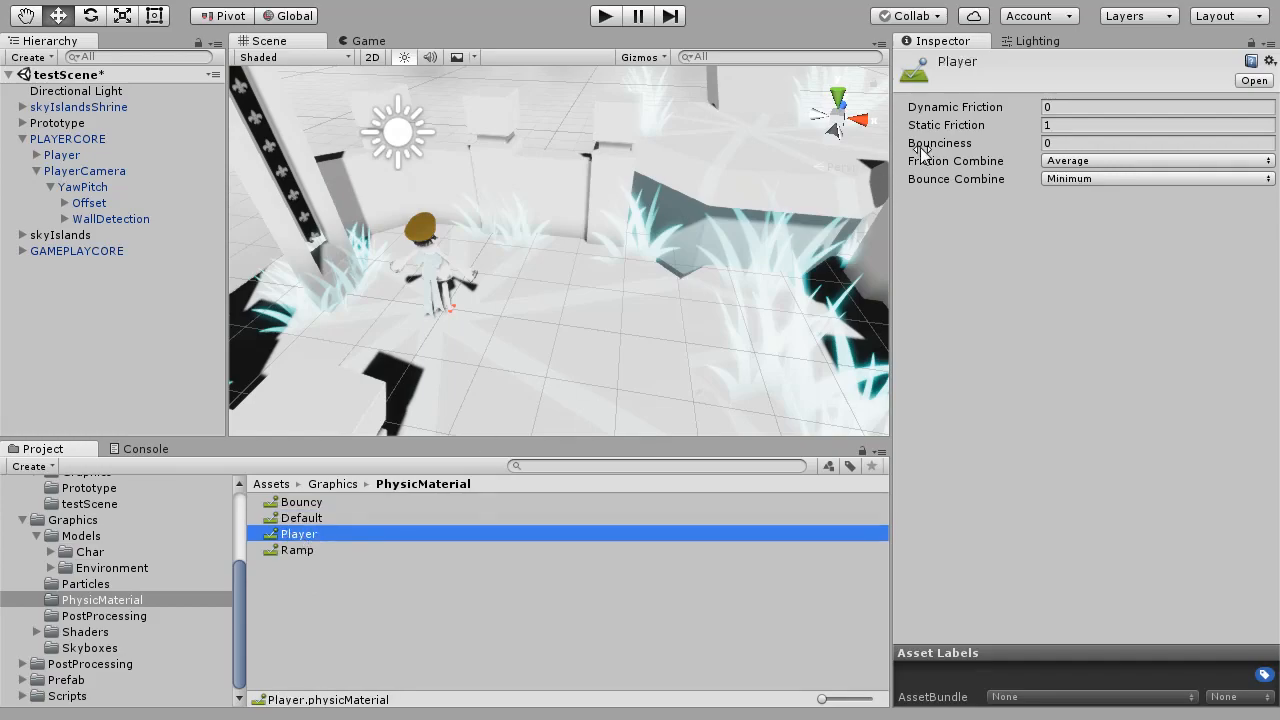
pyautogui.click(1057, 127)
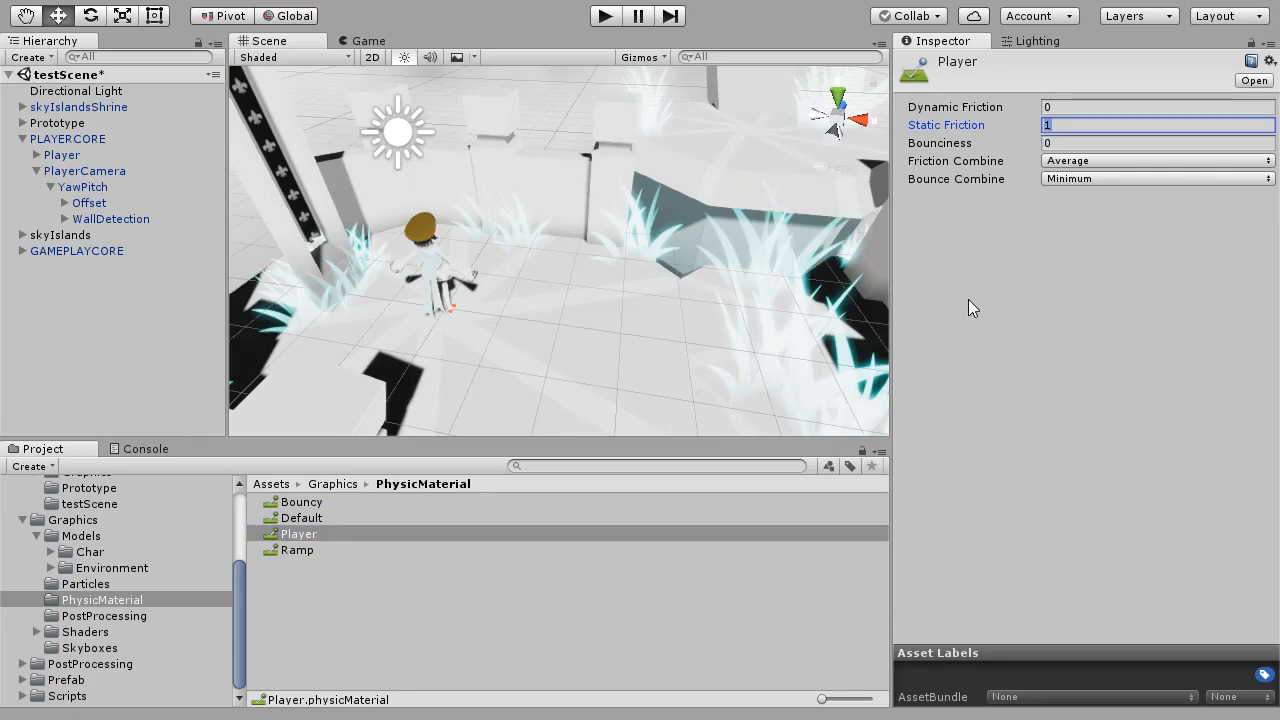
pyautogui.click(345, 517)
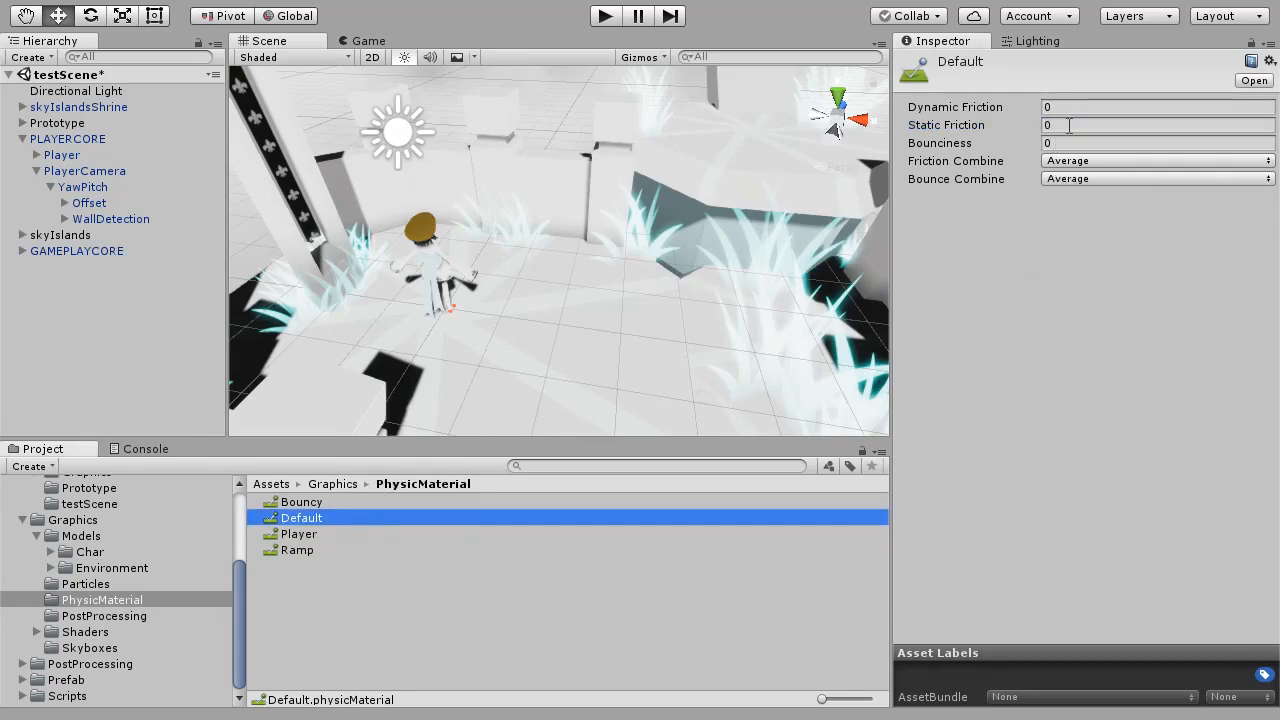
pyautogui.click(360, 534)
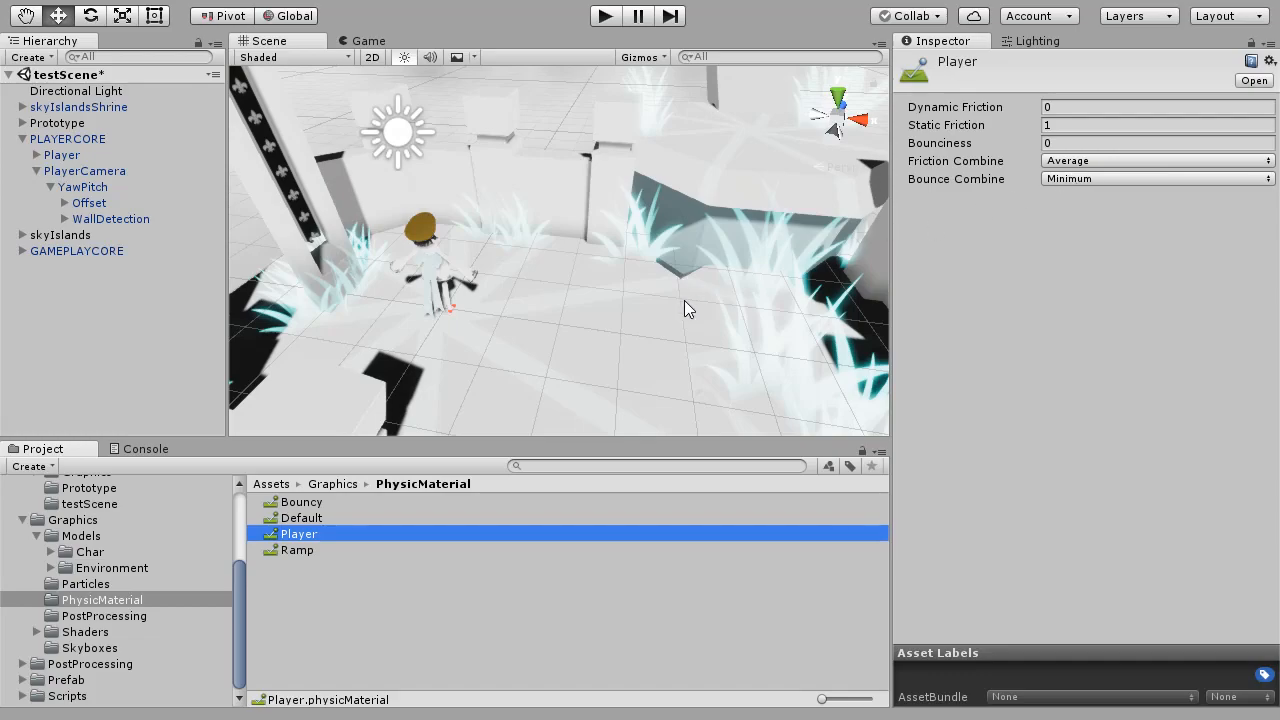
# Review the Ramp physic material and assign it to the Mesh Collider of the Ramp object in the Prototype group.
pyautogui.click(304, 553)
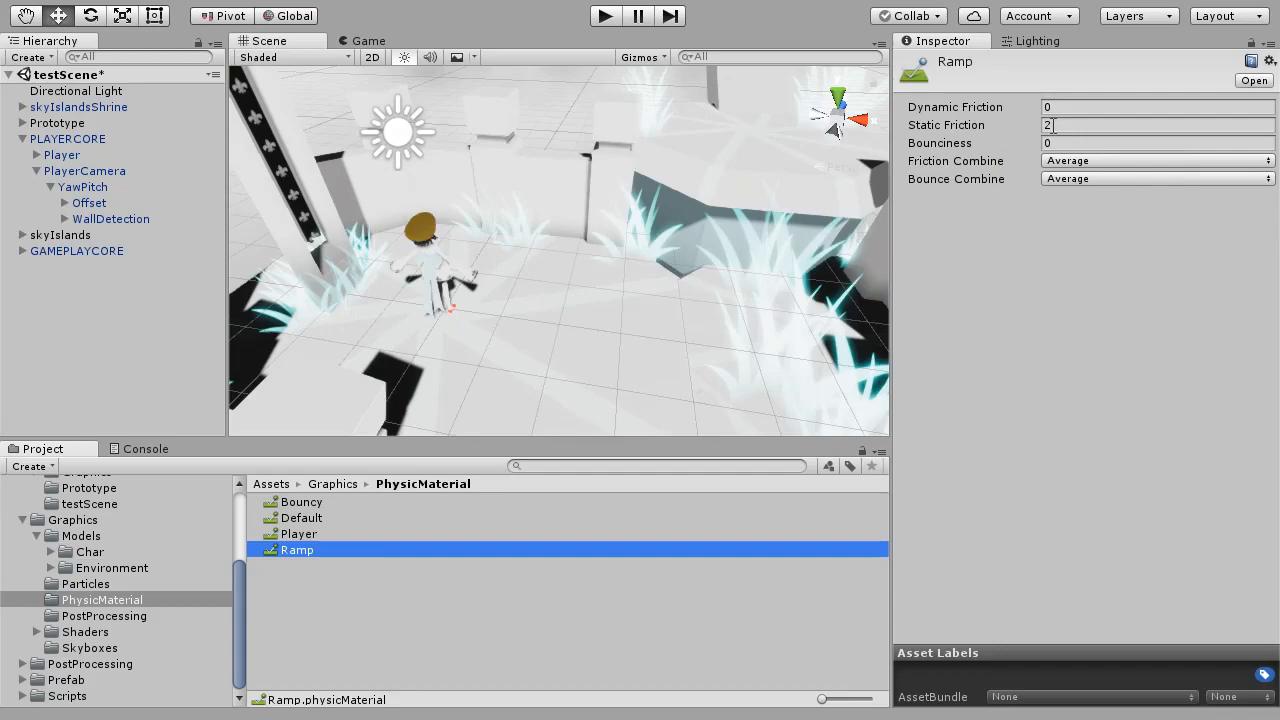
pyautogui.click(304, 540)
pyautogui.moveTo(546, 346); pyautogui.dragTo(506, 262, button='right')
pyautogui.click(506, 262)
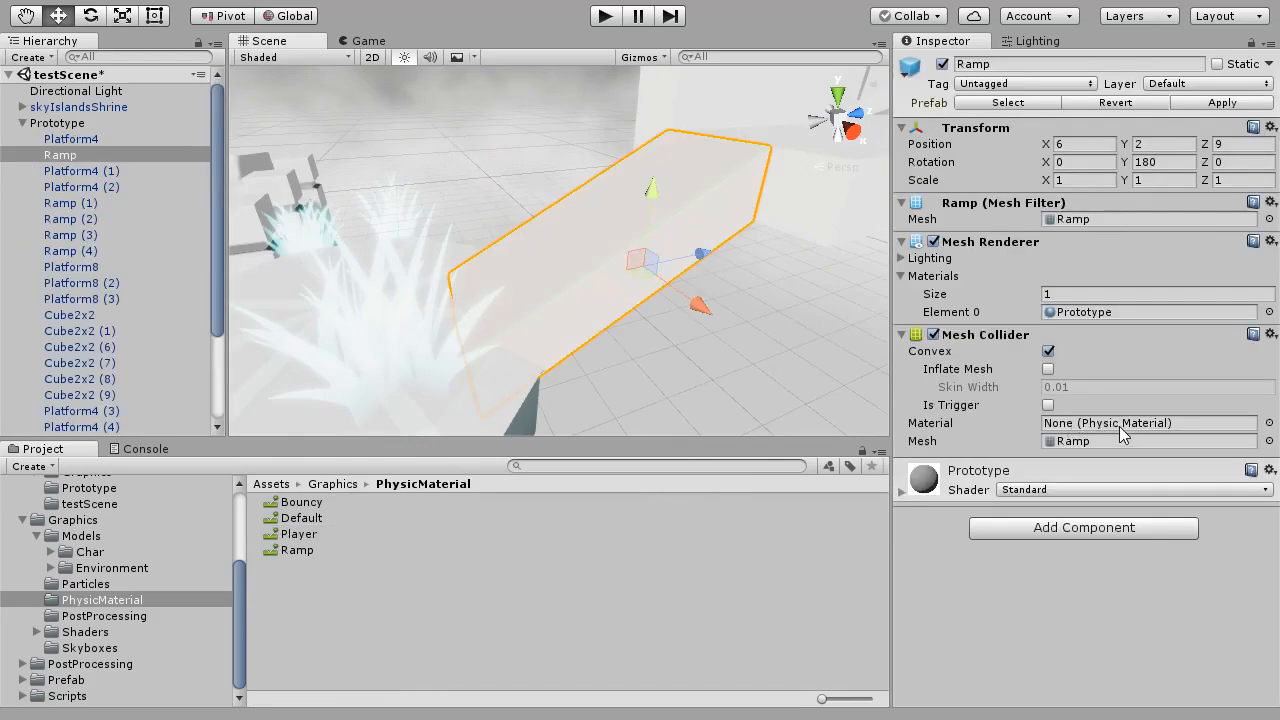
pyautogui.moveTo(298, 556); pyautogui.dragTo(1098, 430)
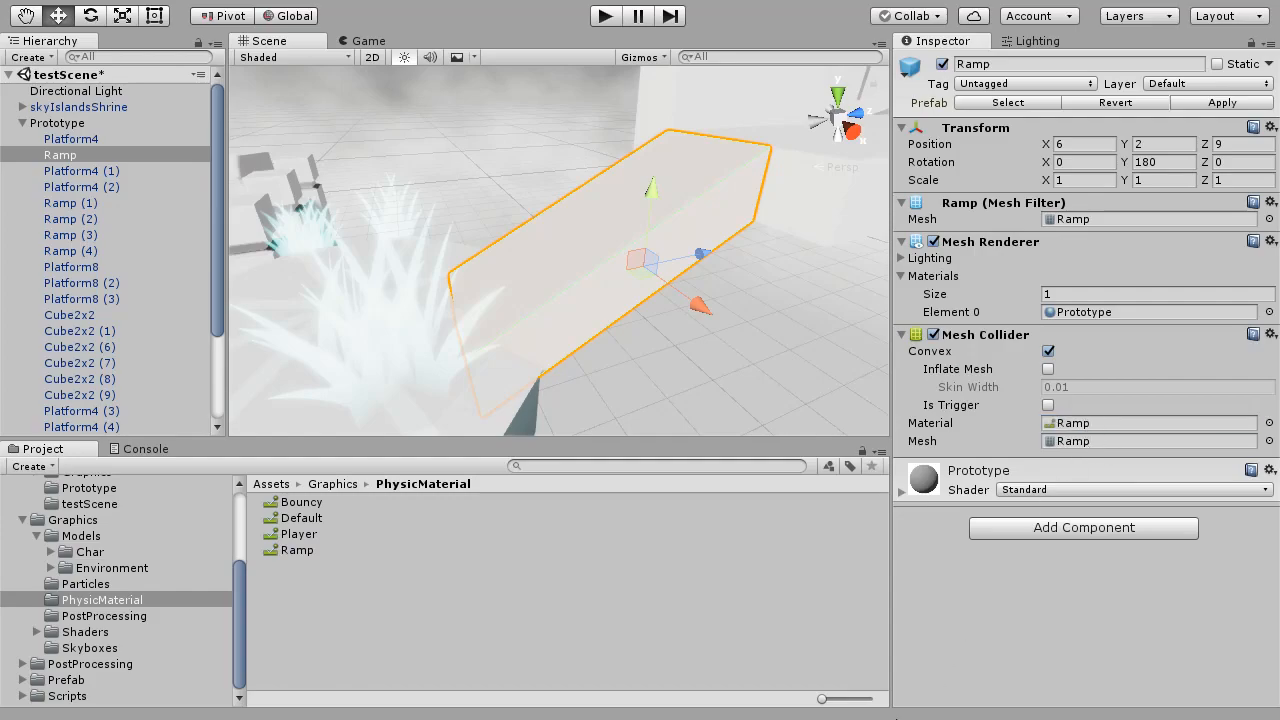
# Compare the Player and Default physic materials' friction settings again with the character's starting platform in view.
pyautogui.click(336, 534)
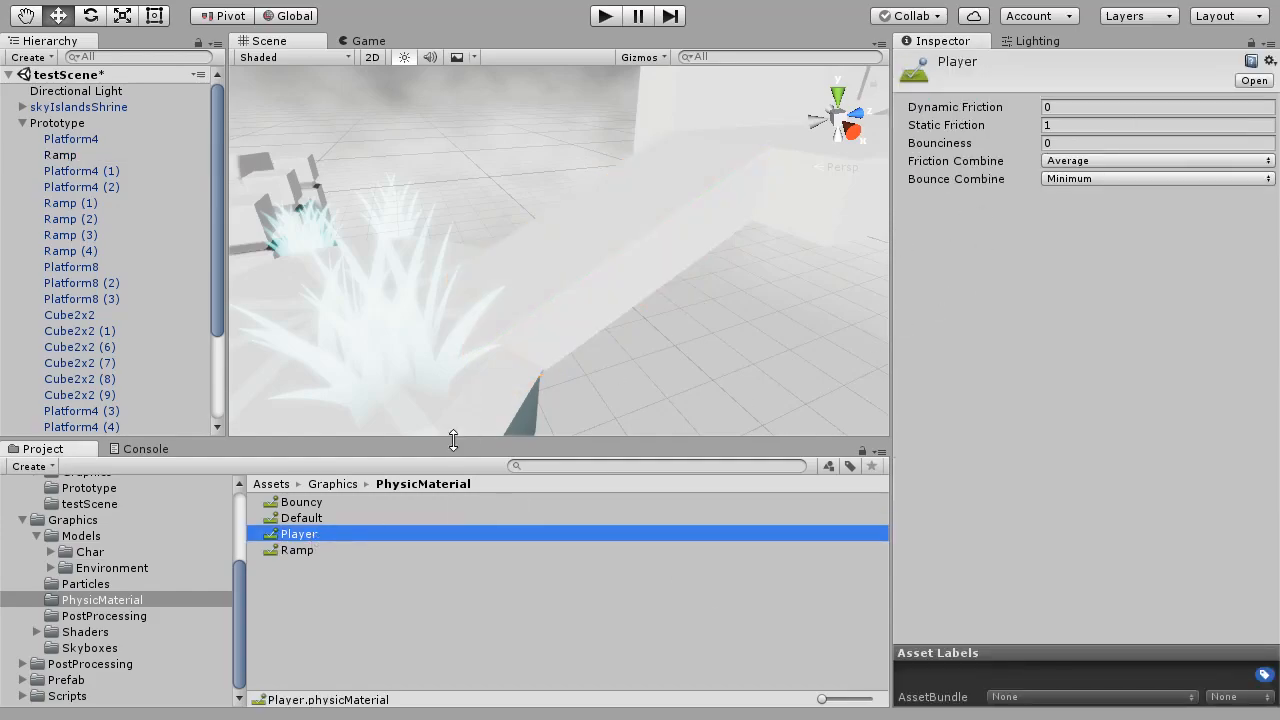
pyautogui.keyDown('alt'); pyautogui.moveTo(553, 368); pyautogui.dragTo(671, 313); pyautogui.keyUp('alt')
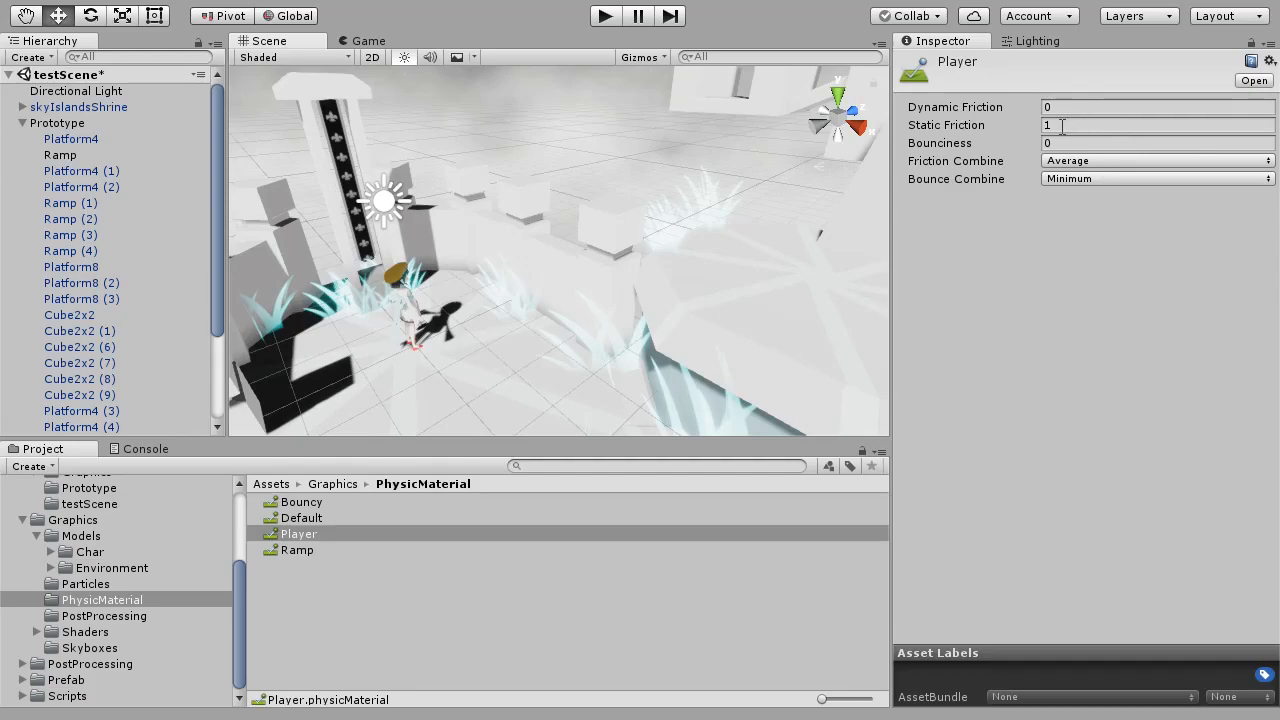
pyautogui.click(320, 518)
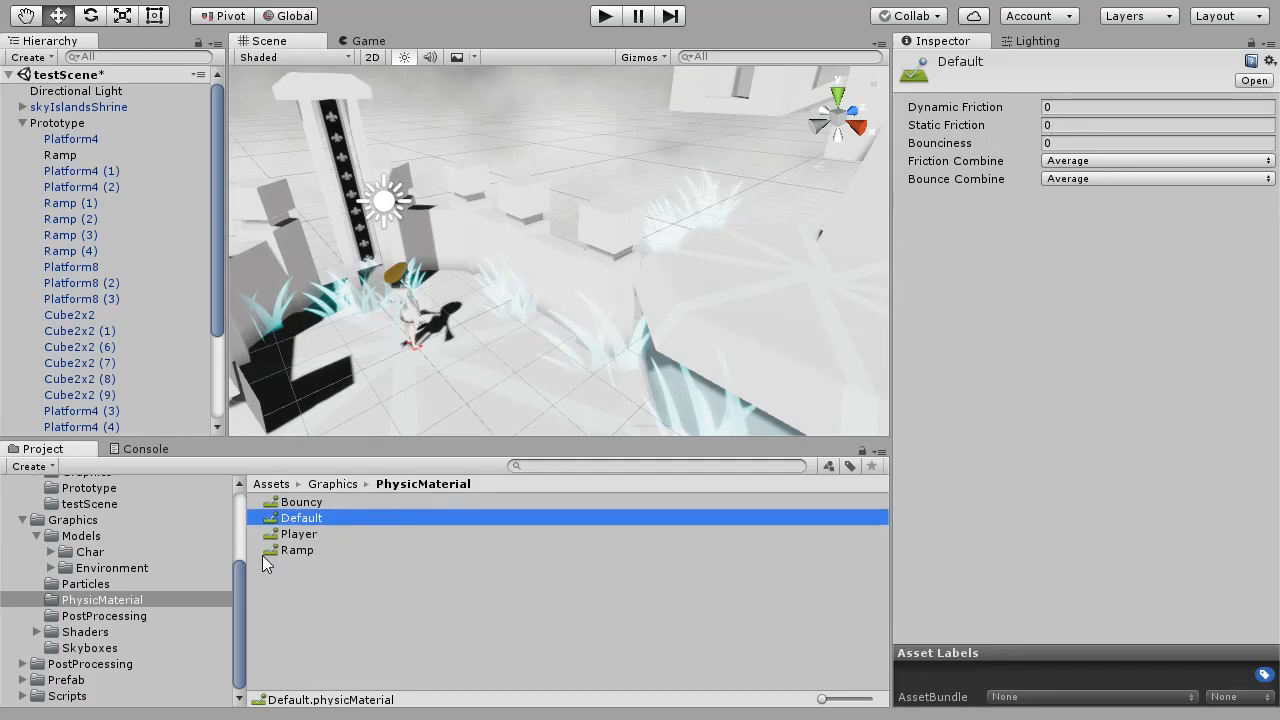
# Compare the static friction and combine modes of the Player and Ramp physic materials.
pyautogui.press('Down')
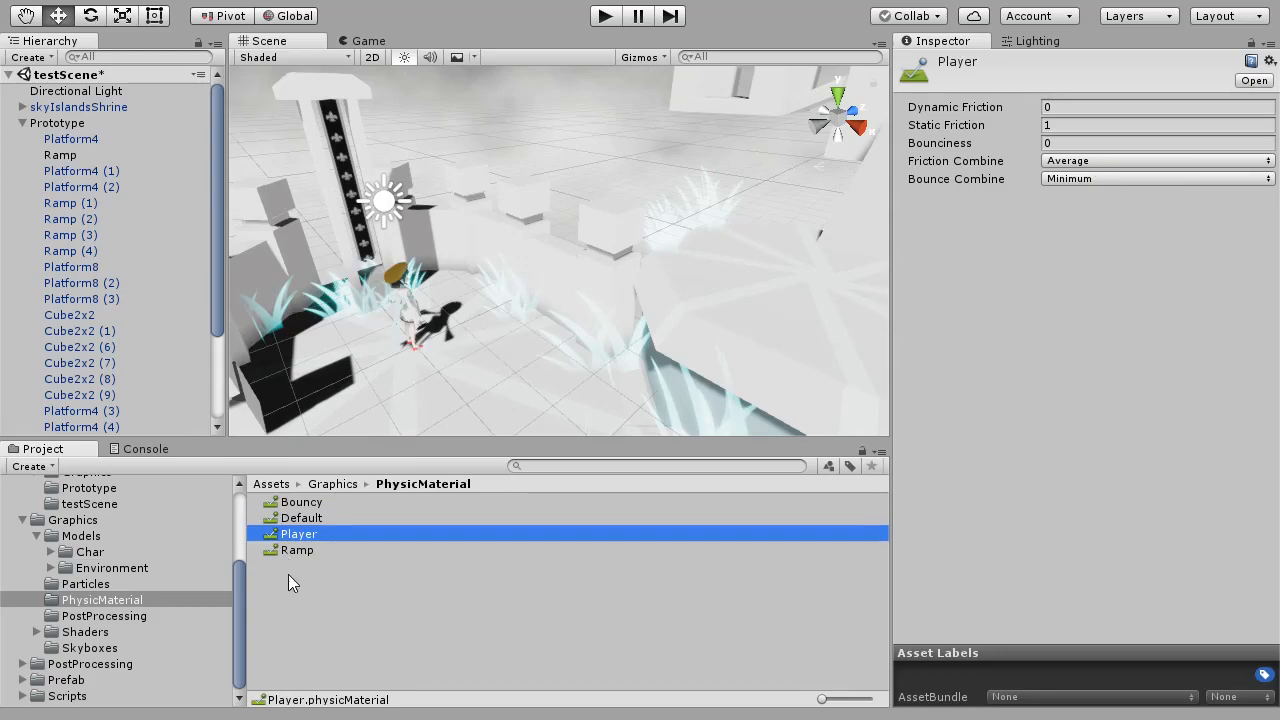
pyautogui.click(300, 552)
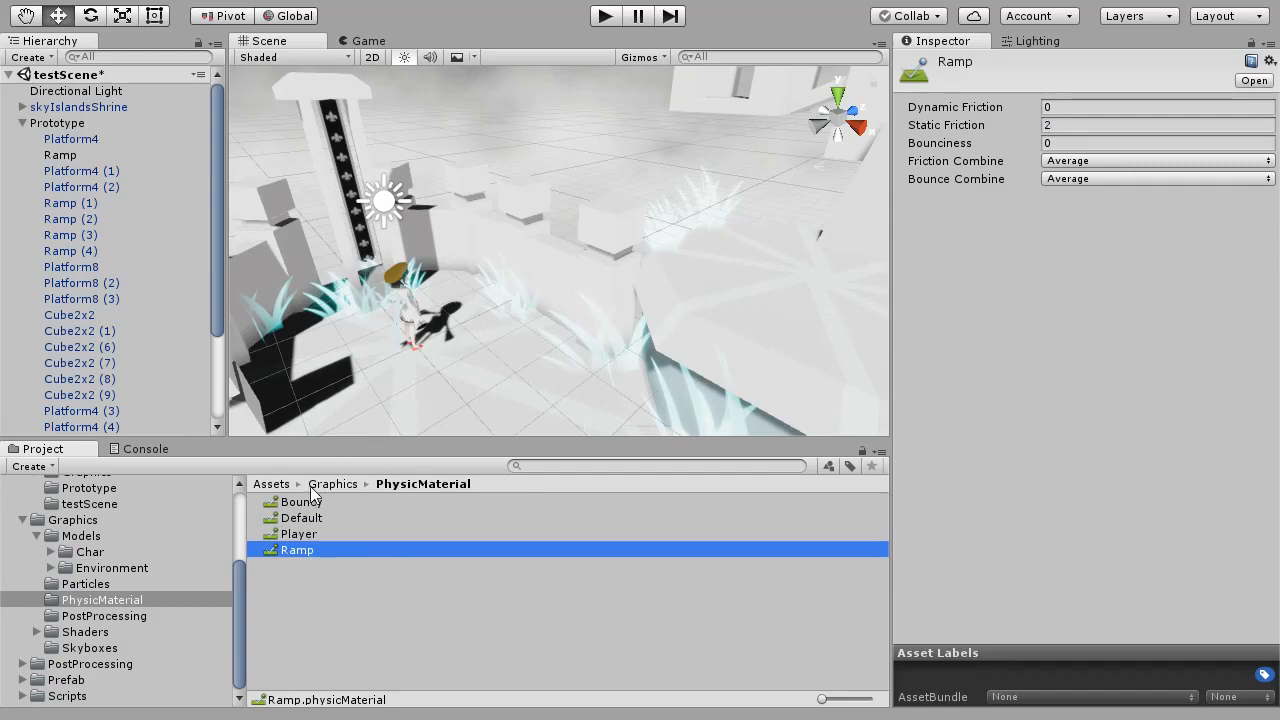
pyautogui.click(300, 534)
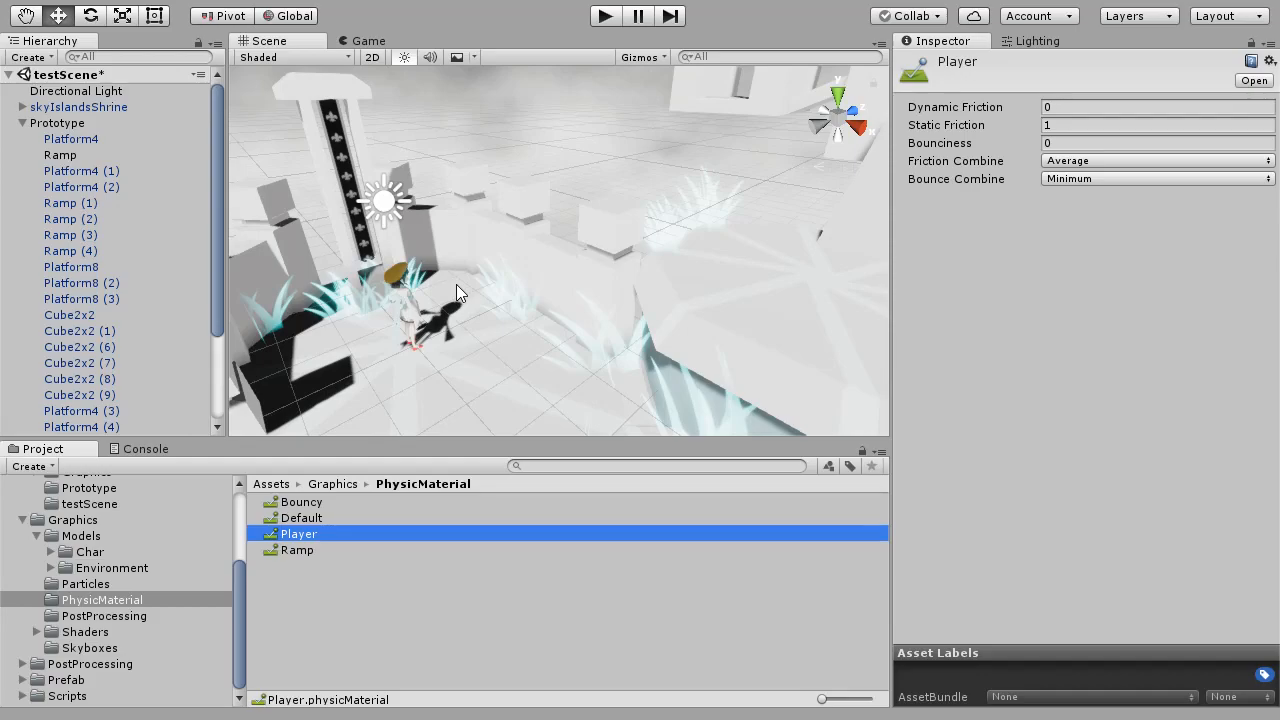
pyautogui.click(349, 555)
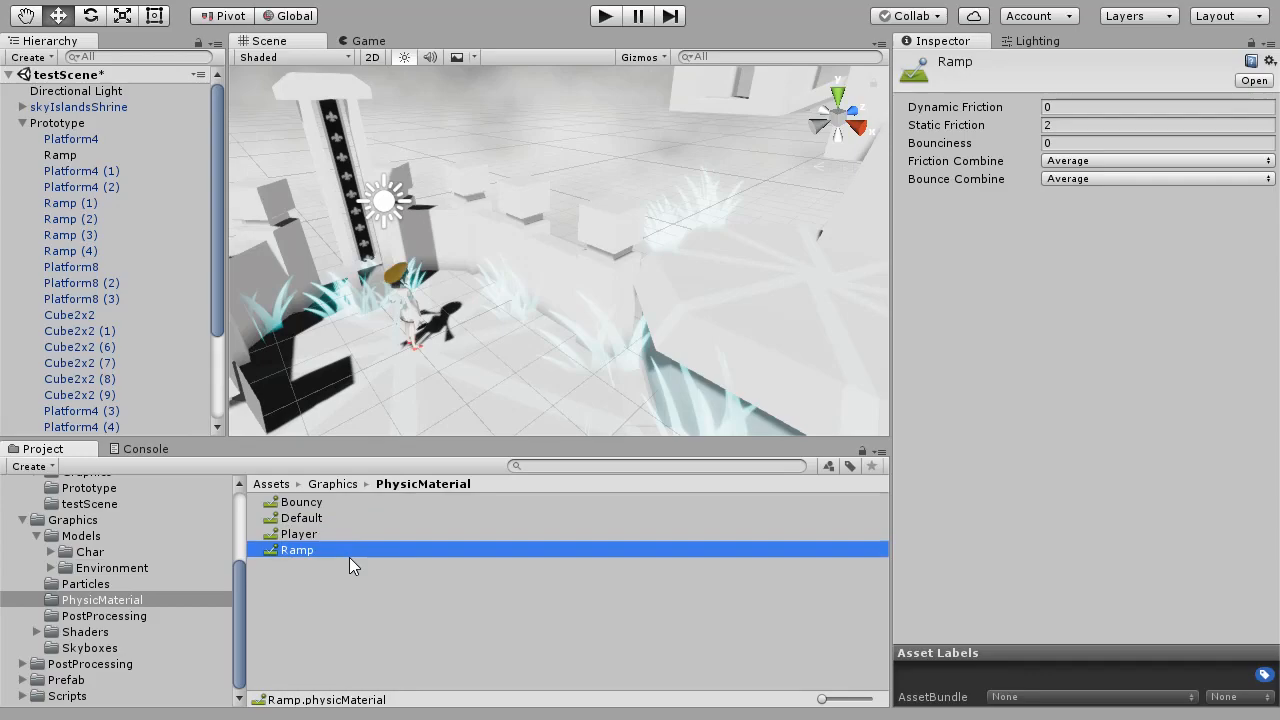
# Play-test the scene by running and jumping the character from the starting platform onto the long ramp and pausing on its slope.
pyautogui.click(606, 17)
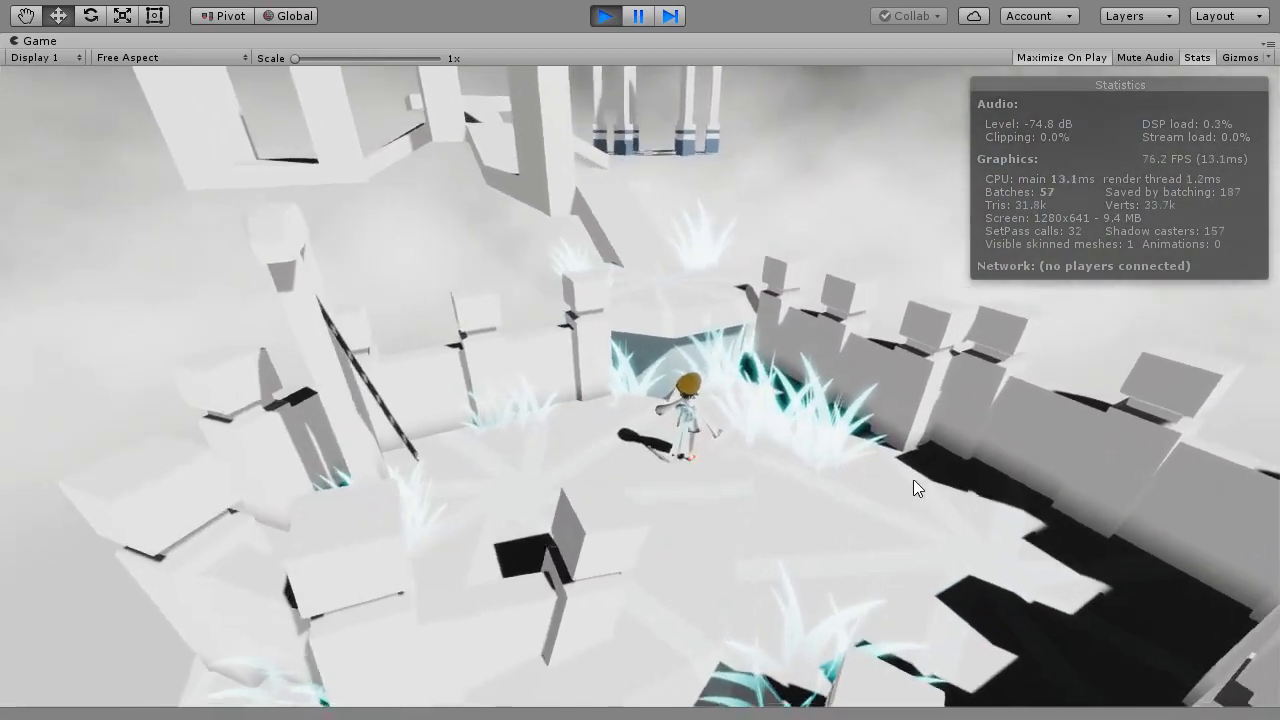
pyautogui.press('w')
pyautogui.press('space')
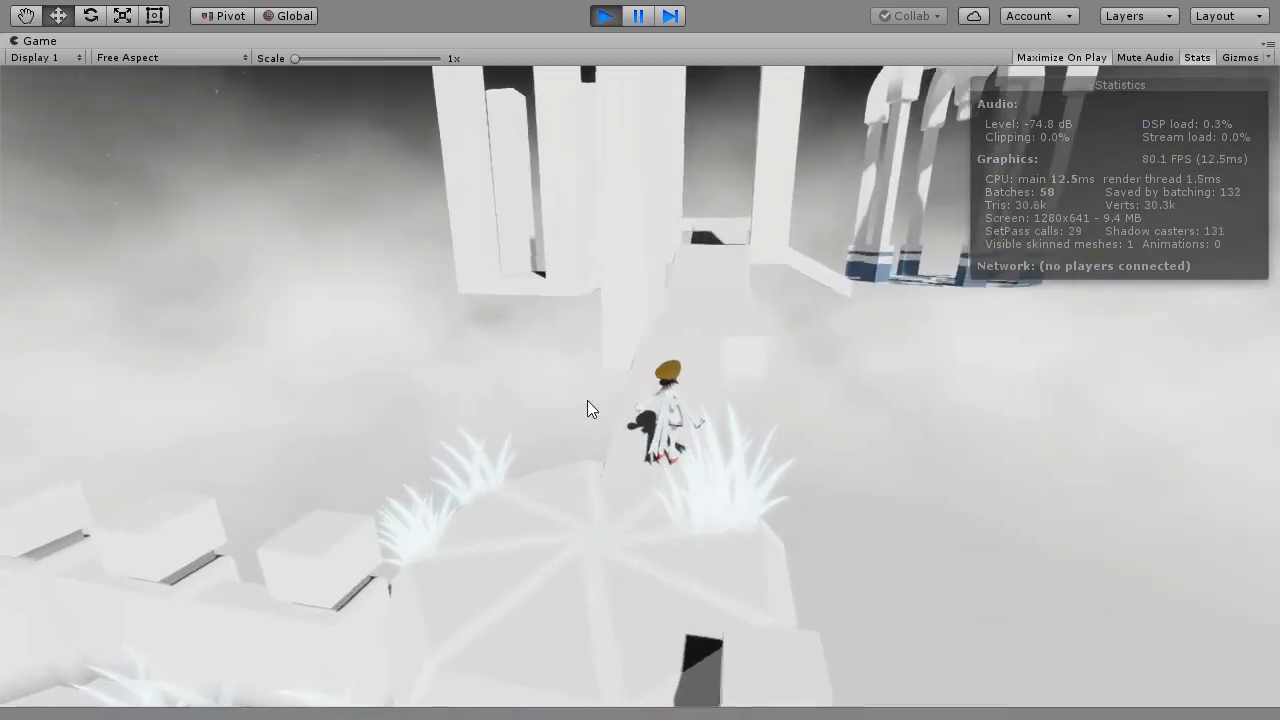
pyautogui.press('w')
pyautogui.press('a')
pyautogui.press('d')
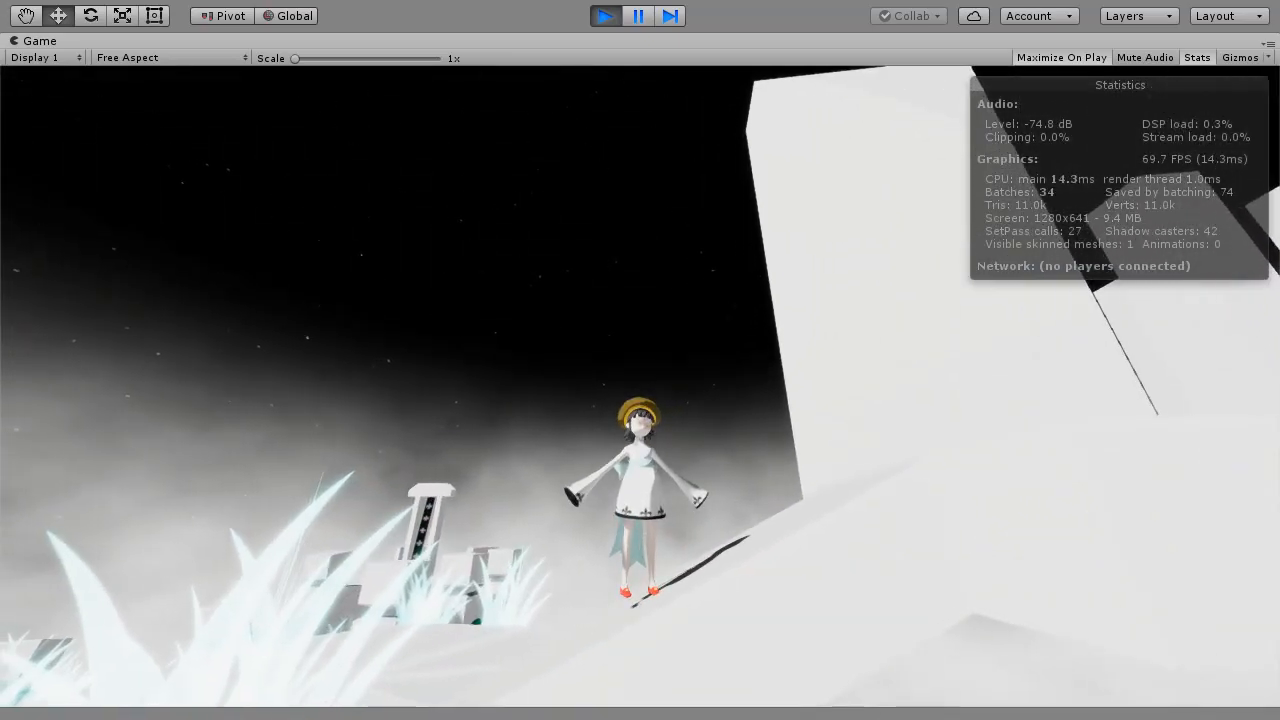
pyautogui.press('w')
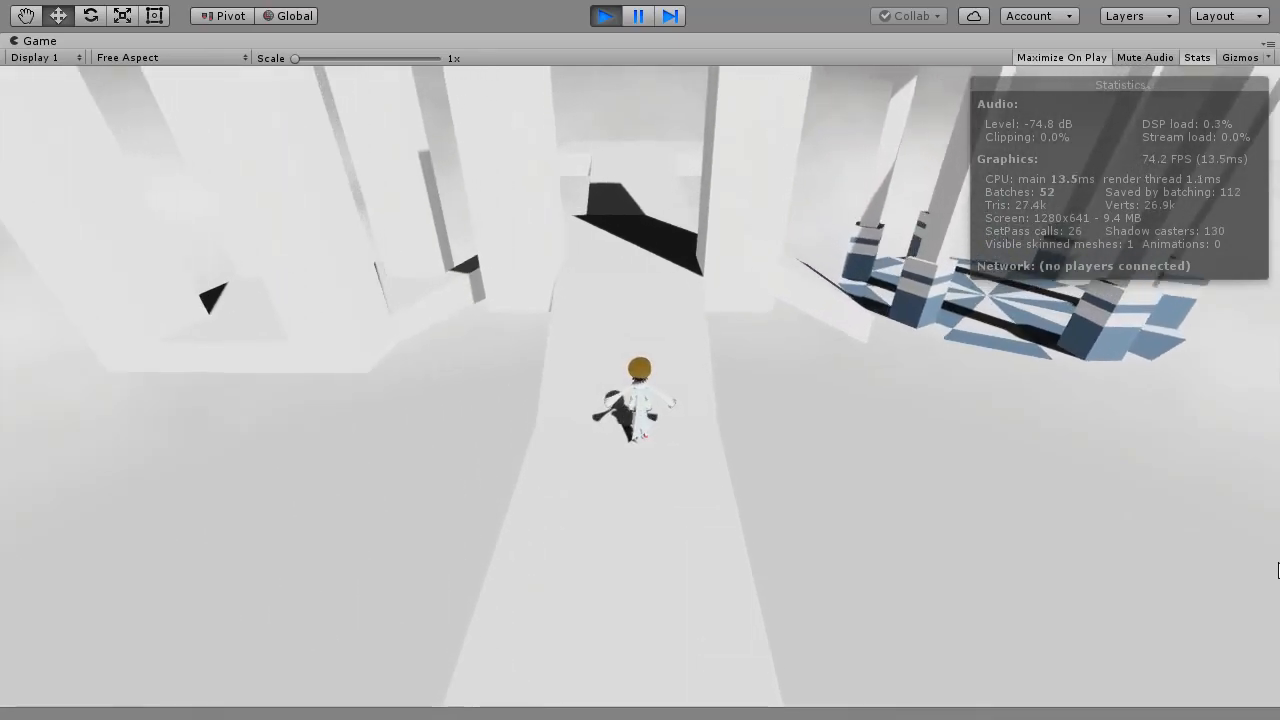
# Move and jump the character against the tall walls beside the walkway to test for sticking, and end the play test.
pyautogui.press('d')
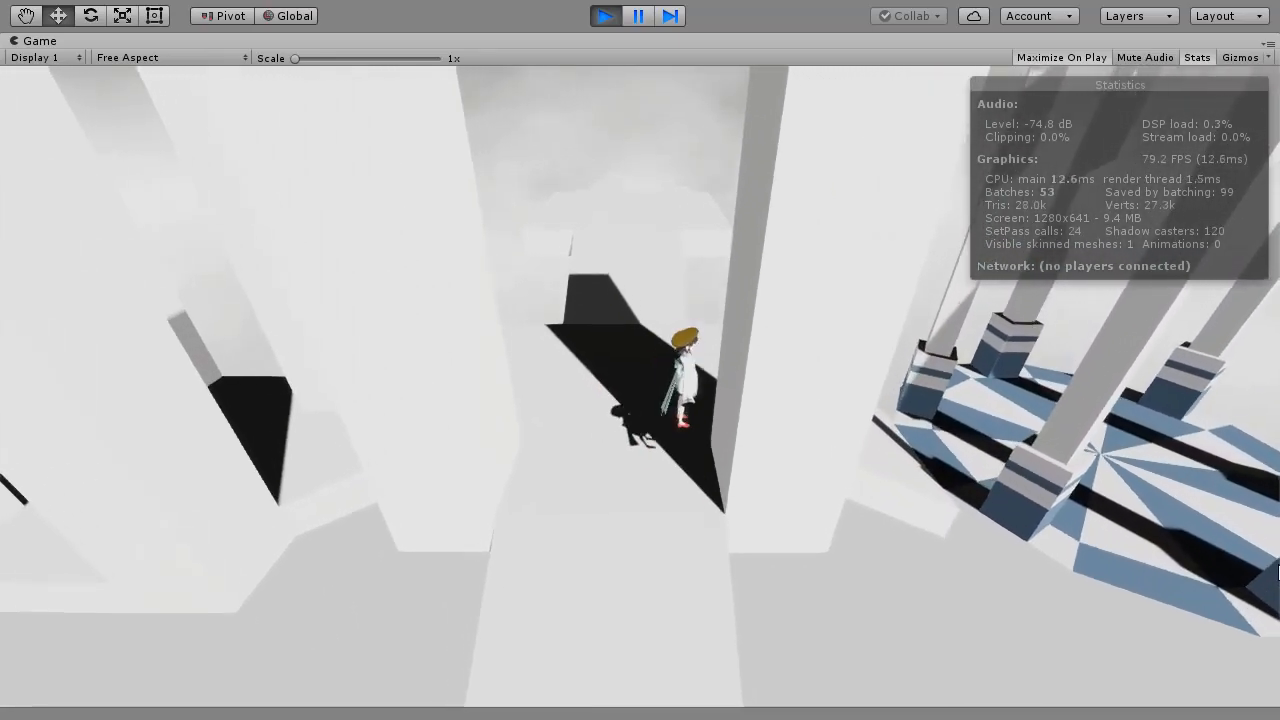
pyautogui.press('s')
pyautogui.press('a')
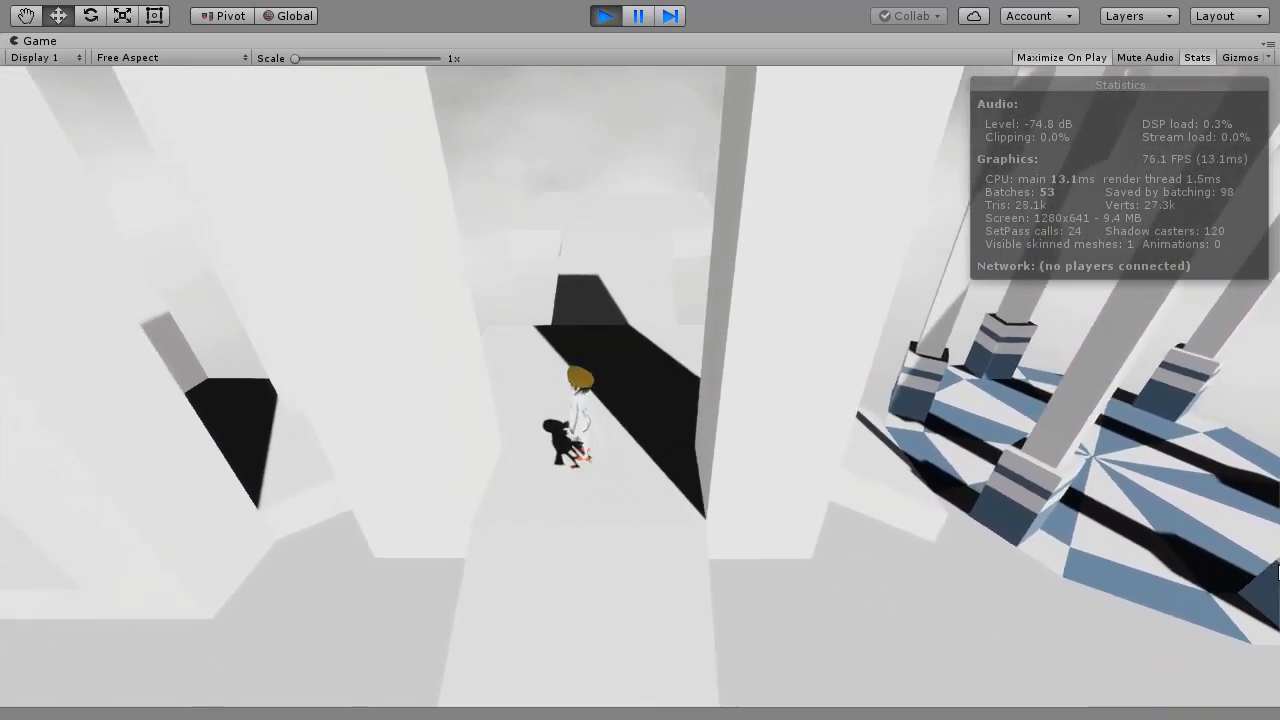
pyautogui.press('w')
pyautogui.press('s')
pyautogui.press('w')
pyautogui.press('d')
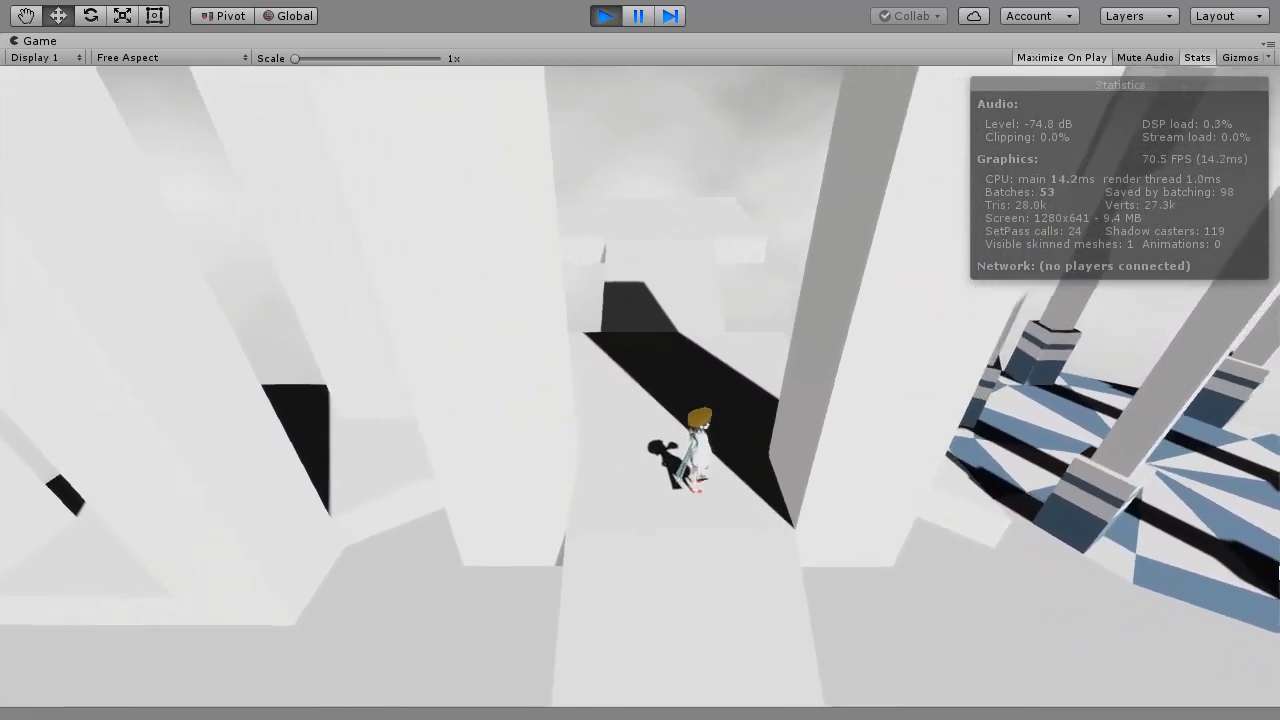
pyautogui.press('space')
pyautogui.press('space')
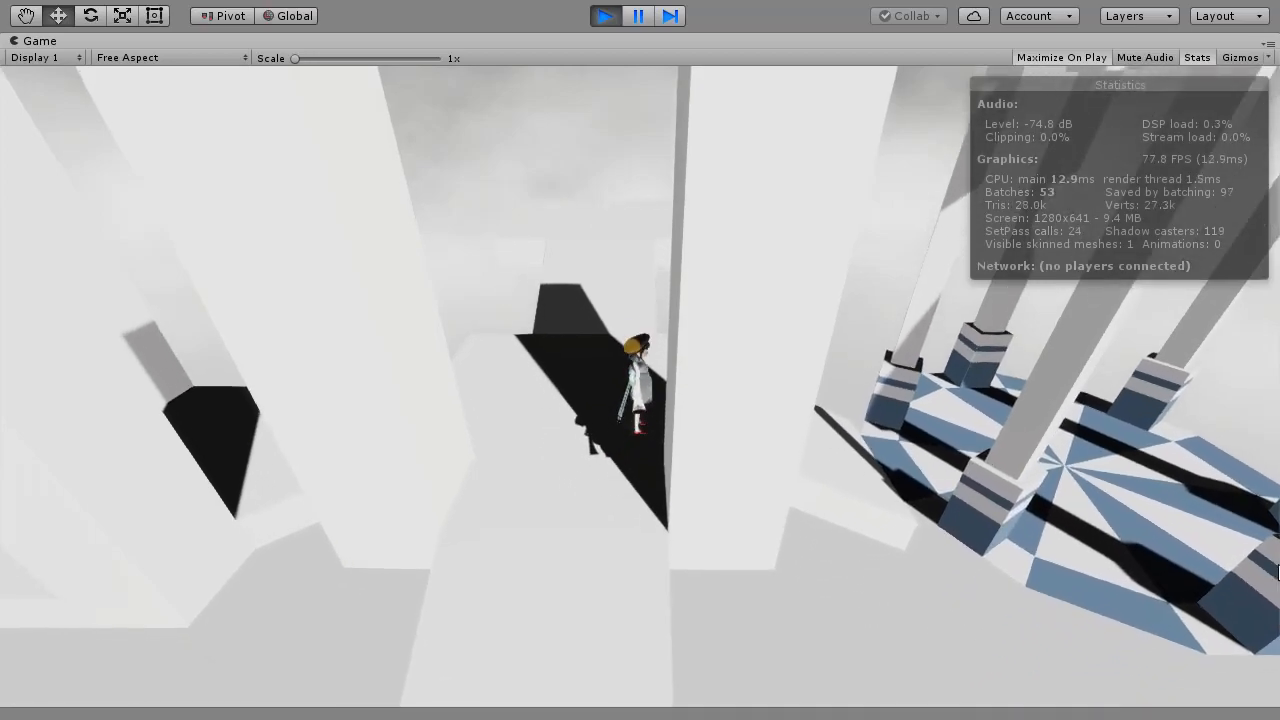
pyautogui.press('a')
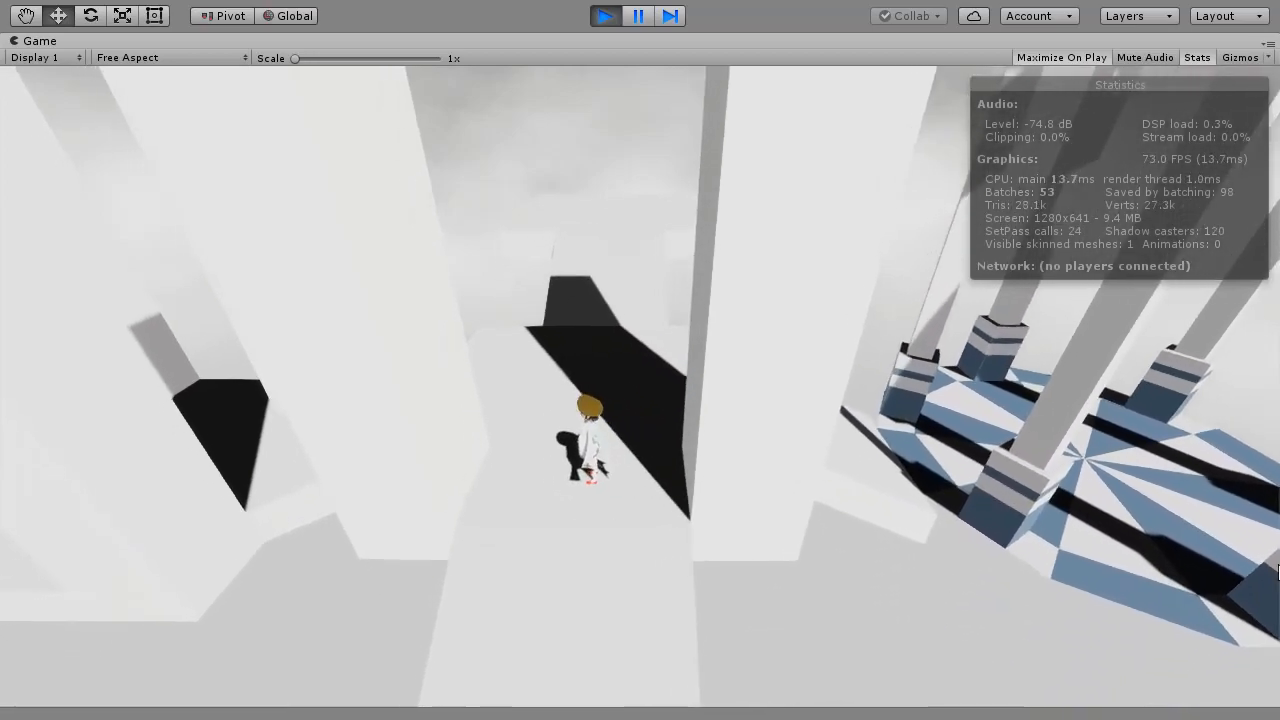
pyautogui.press('d')
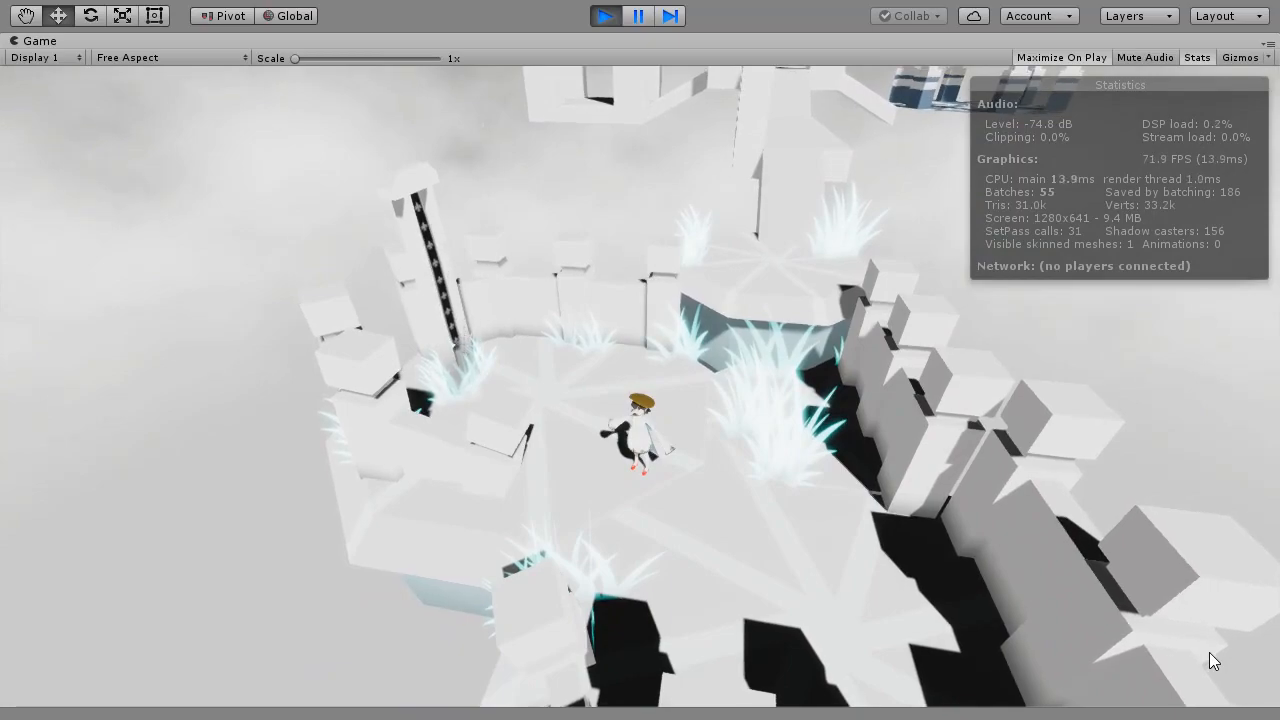
pyautogui.press('w')
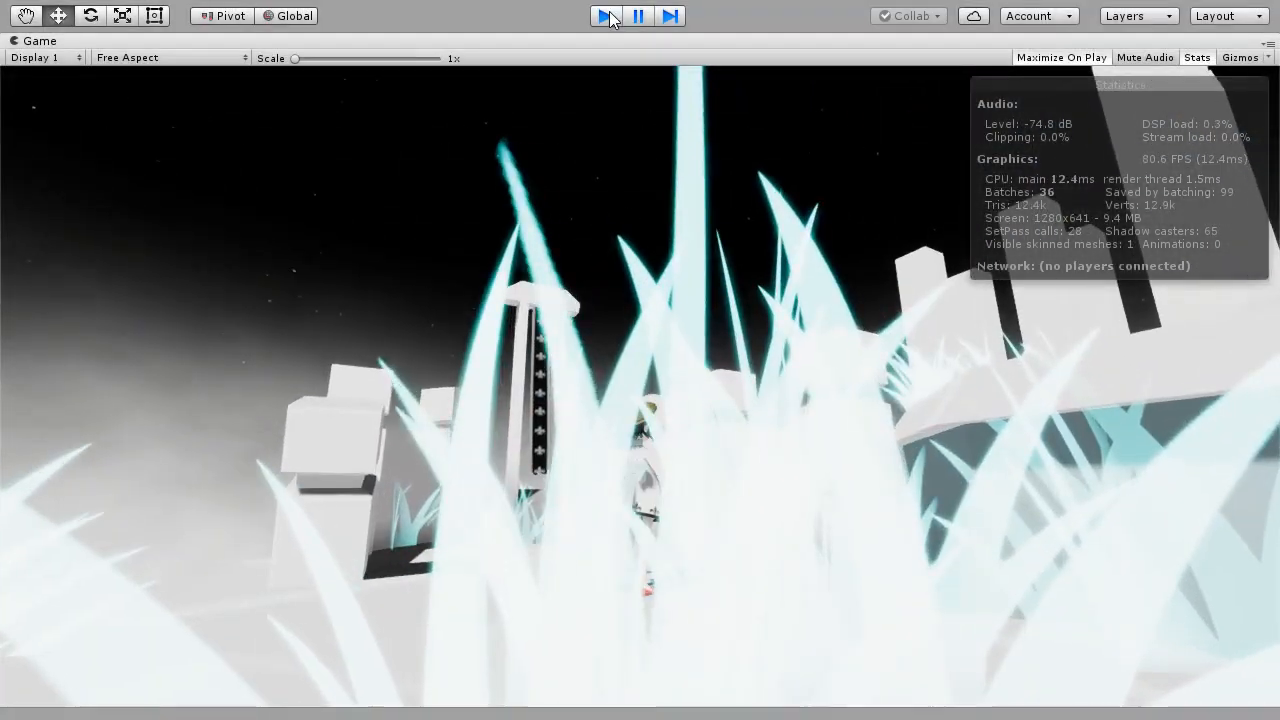
pyautogui.click(607, 16)
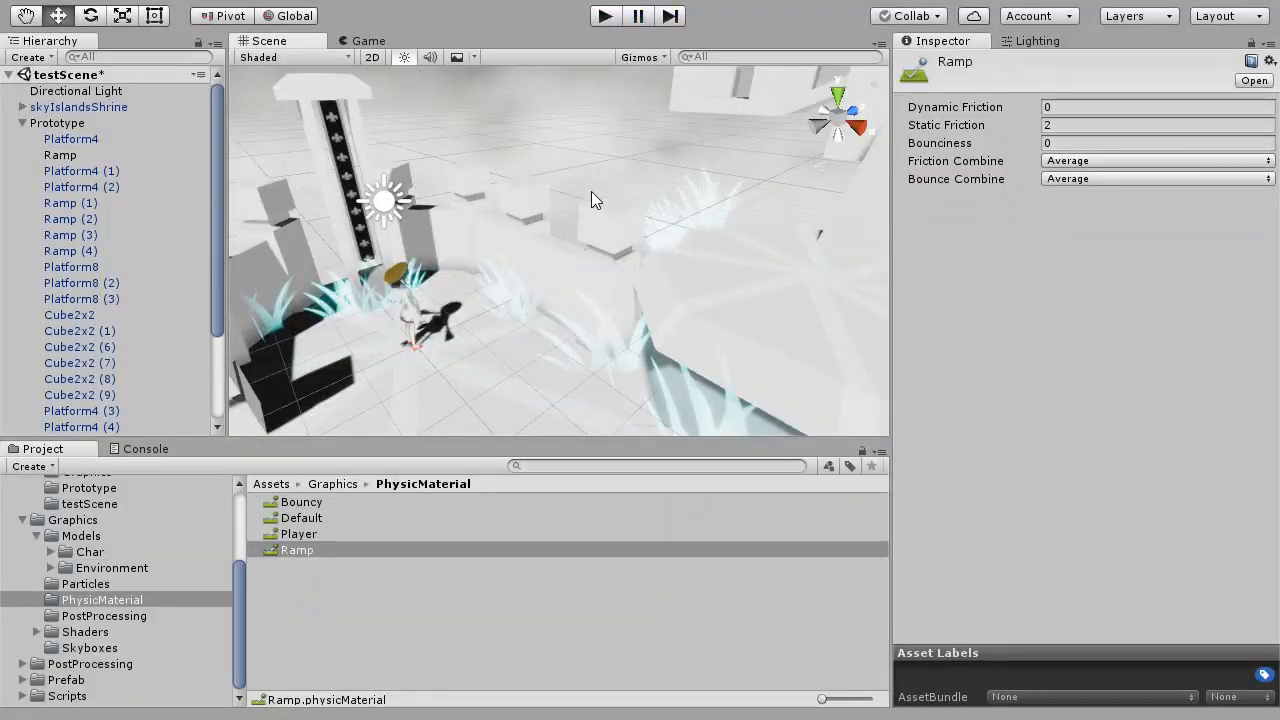
# Recheck the Player physic material's friction settings, clear the asset selection and view the character's starting platform.
pyautogui.click(298, 536)
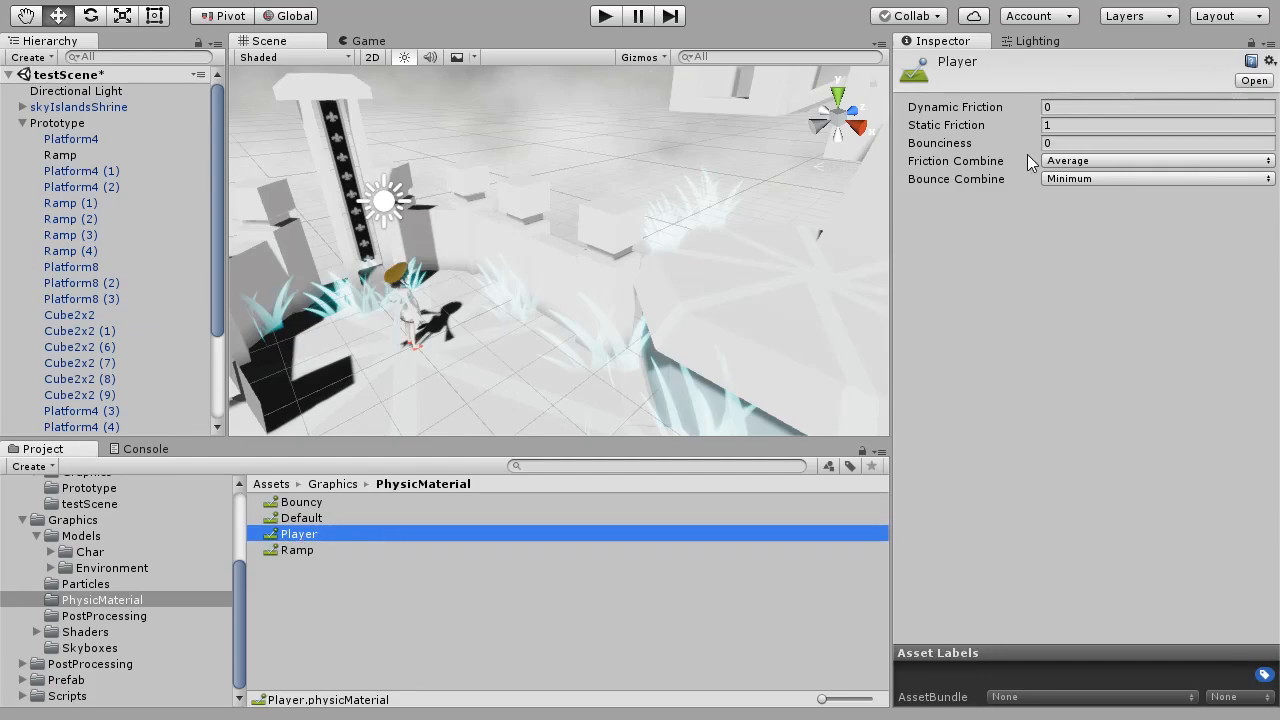
pyautogui.click(990, 289)
pyautogui.click(293, 602)
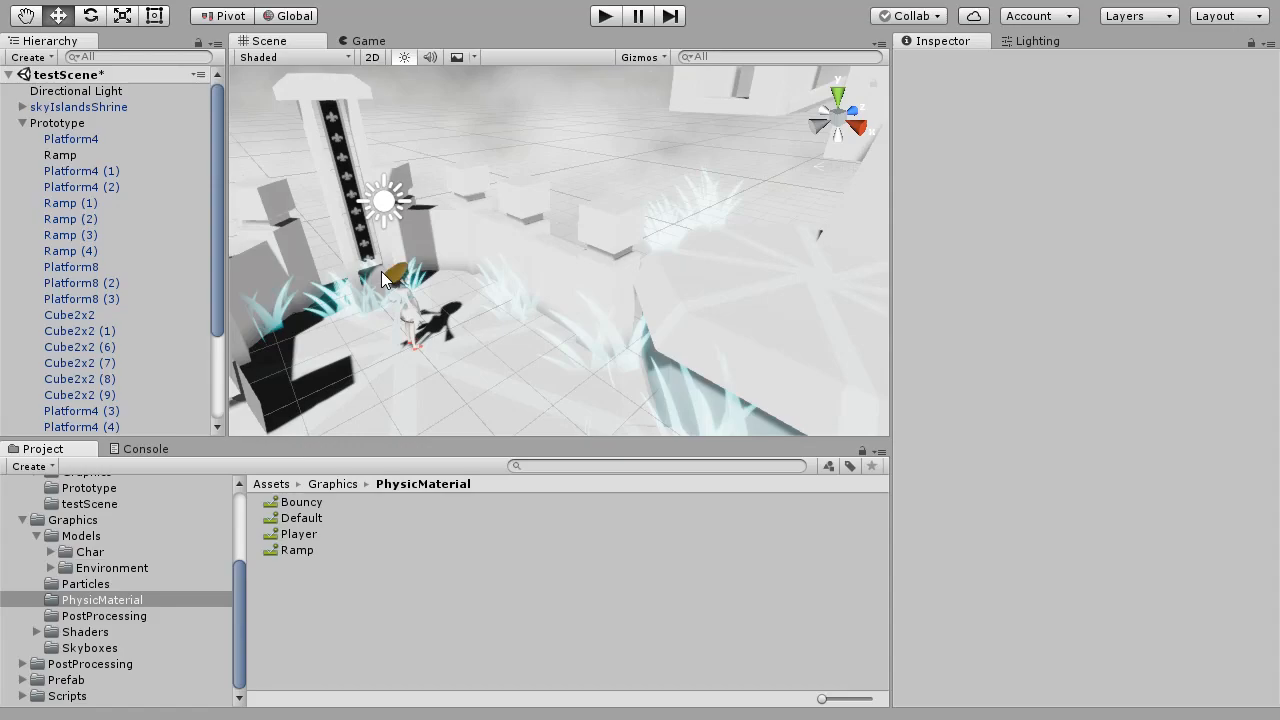
pyautogui.moveTo(514, 318); pyautogui.dragTo(396, 301, button='right')
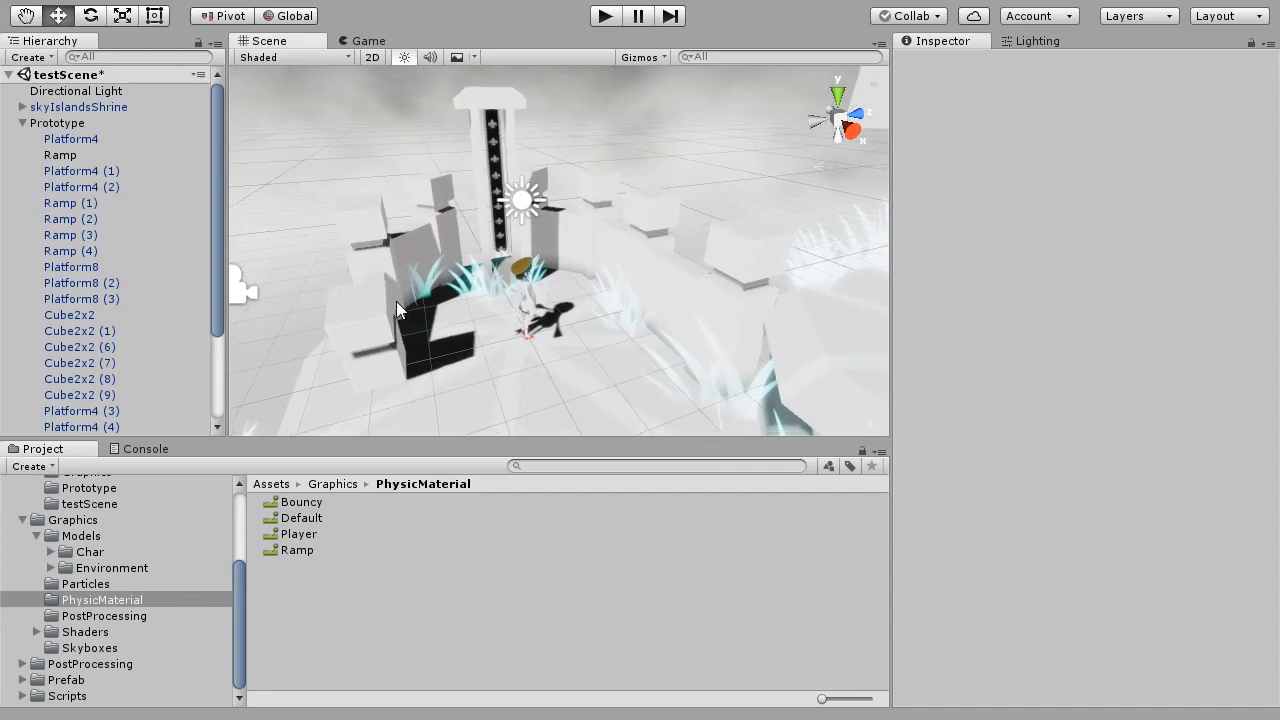